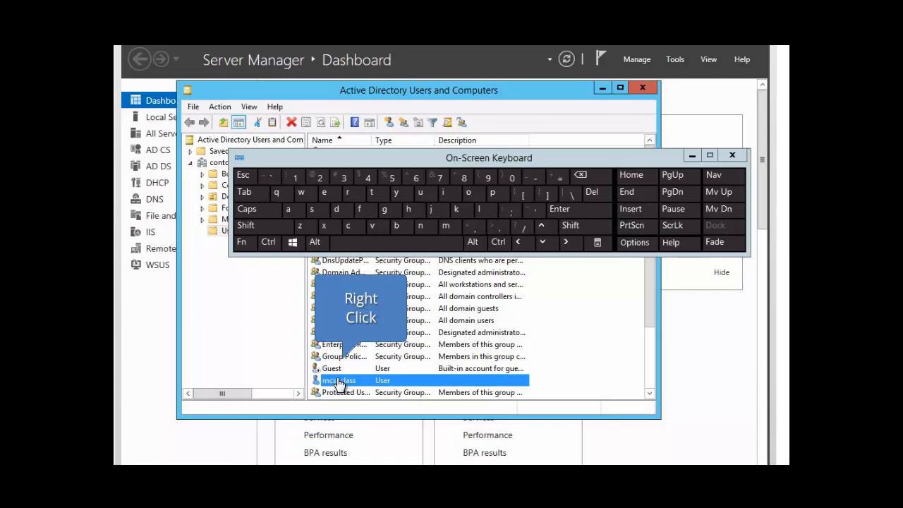
Step: Delete the mcsaclass user account from the domain's Users container and close Active Directory Users and Computers
{"action": "right_click", "coordinate": [336, 382]}
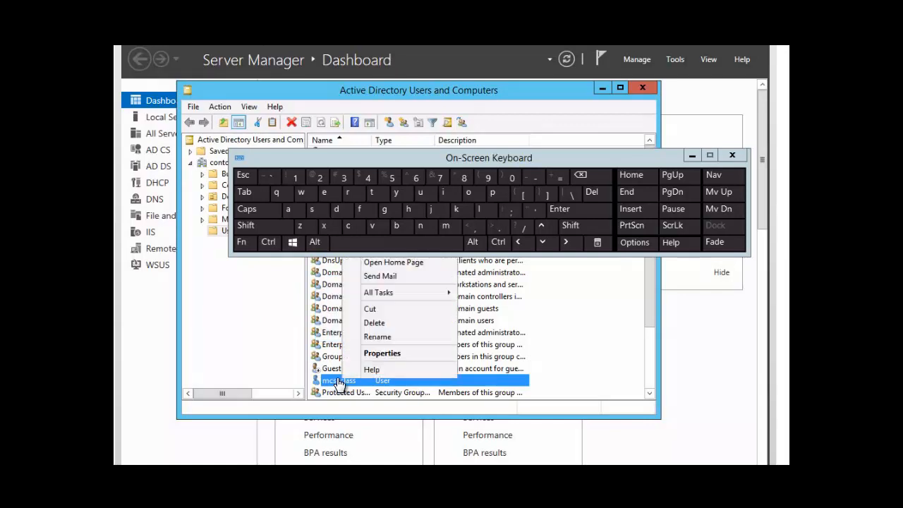
{"action": "left_click", "coordinate": [381, 323]}
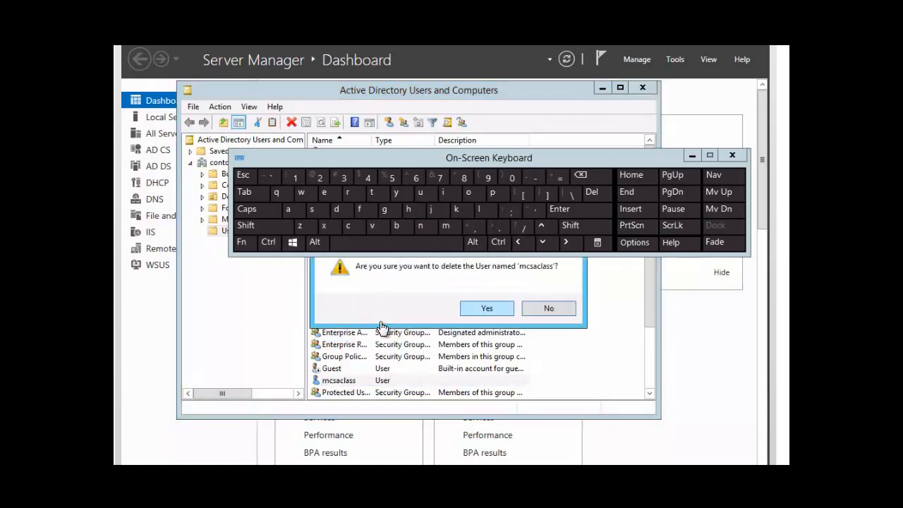
{"action": "left_click", "coordinate": [486, 310]}
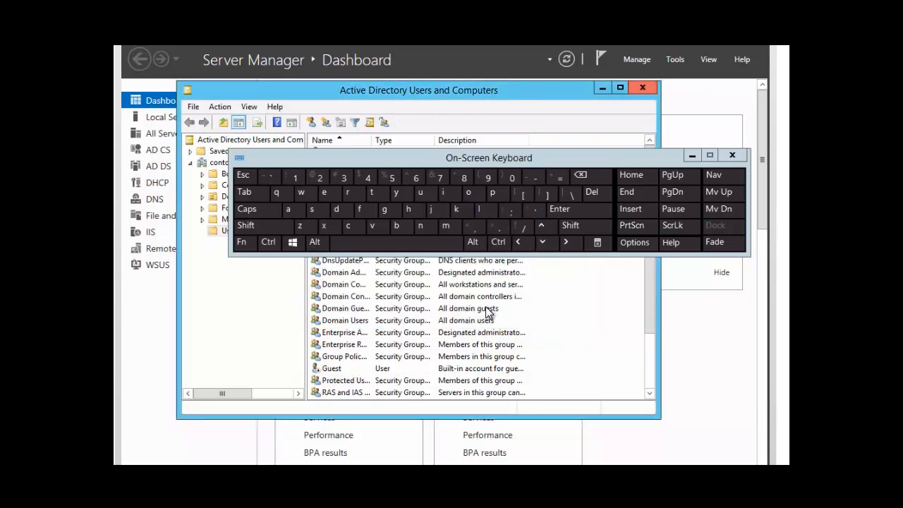
{"action": "left_click", "coordinate": [643, 89]}
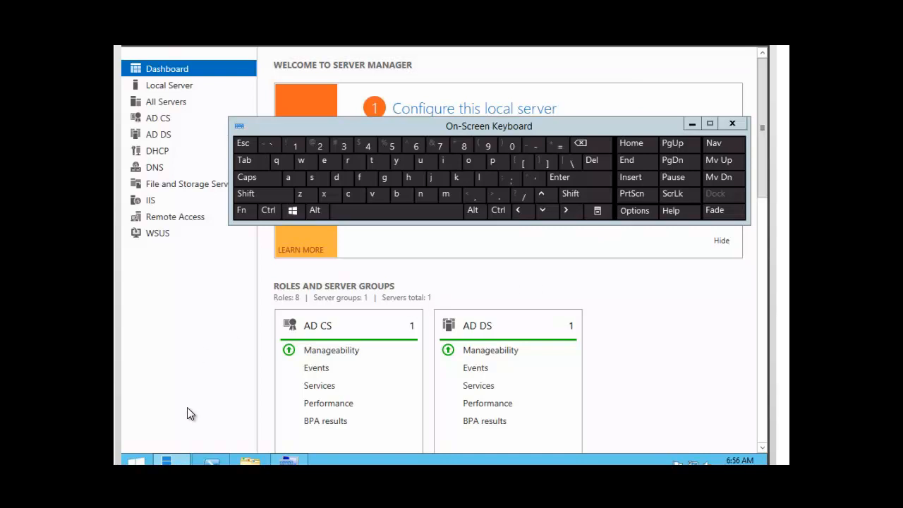
Step: Open Windows PowerShell as administrator and run ldp.exe
{"action": "right_click", "coordinate": [213, 462]}
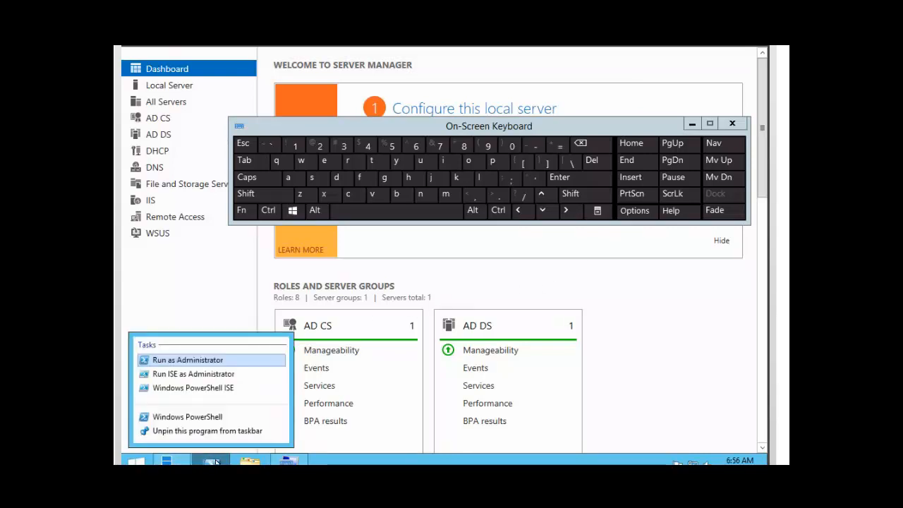
{"action": "left_click", "coordinate": [205, 363]}
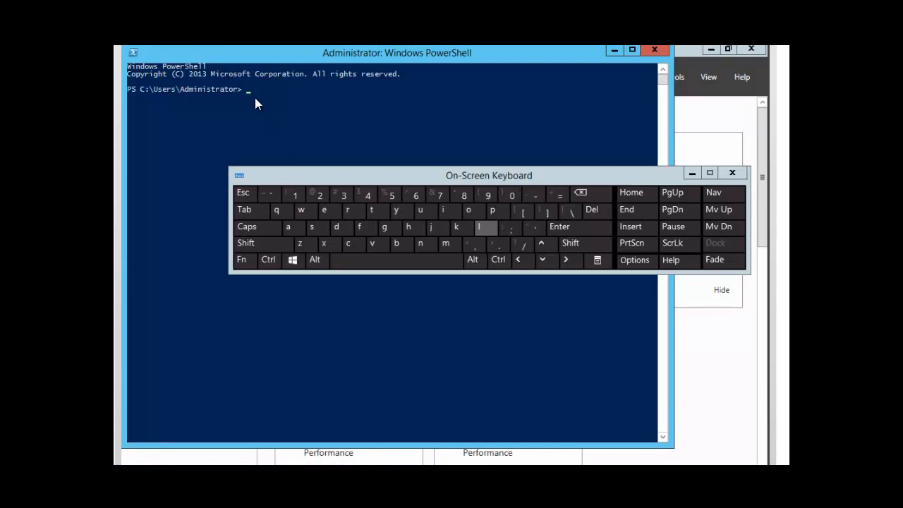
{"action": "left_click", "coordinate": [484, 231]}
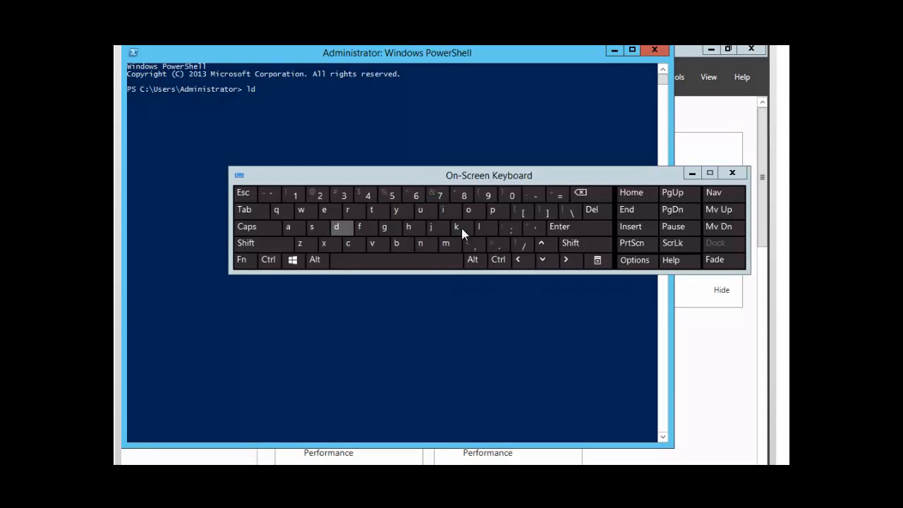
{"action": "left_click", "coordinate": [497, 214]}
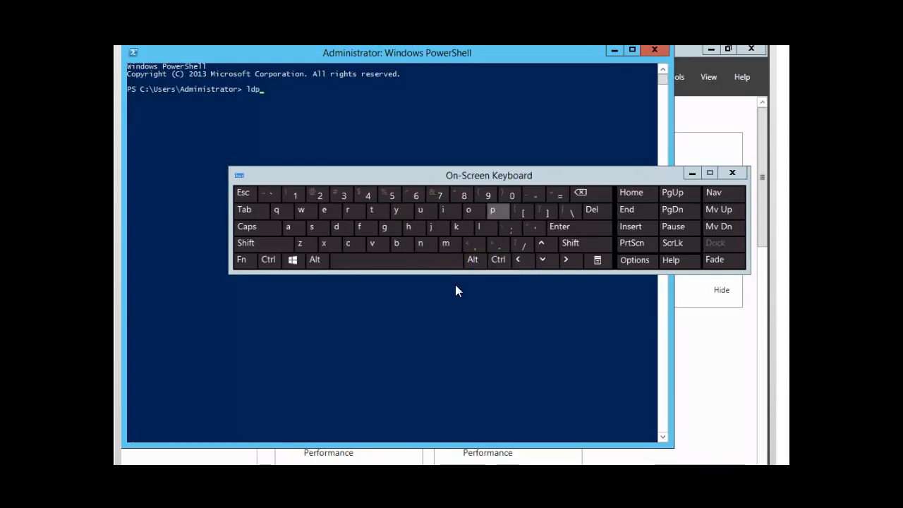
{"action": "left_click", "coordinate": [324, 209]}
{"action": "left_click", "coordinate": [325, 244]}
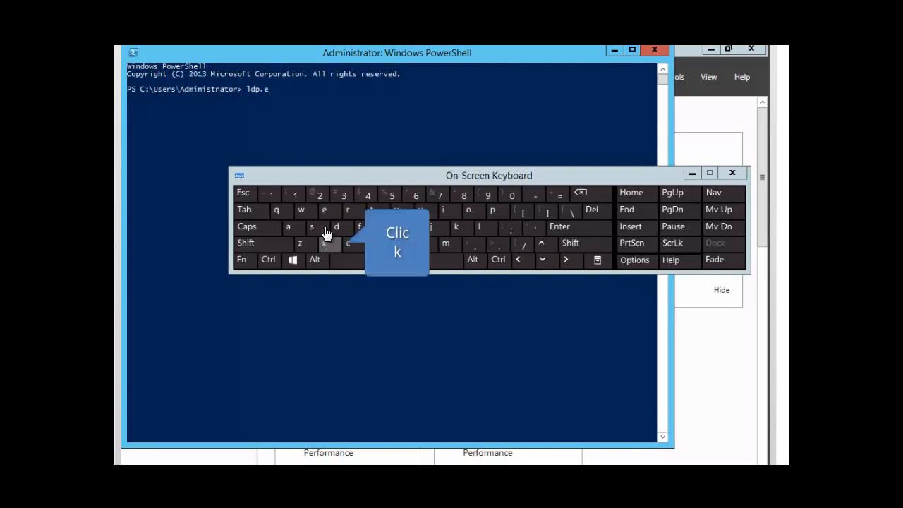
{"action": "left_click", "coordinate": [325, 212]}
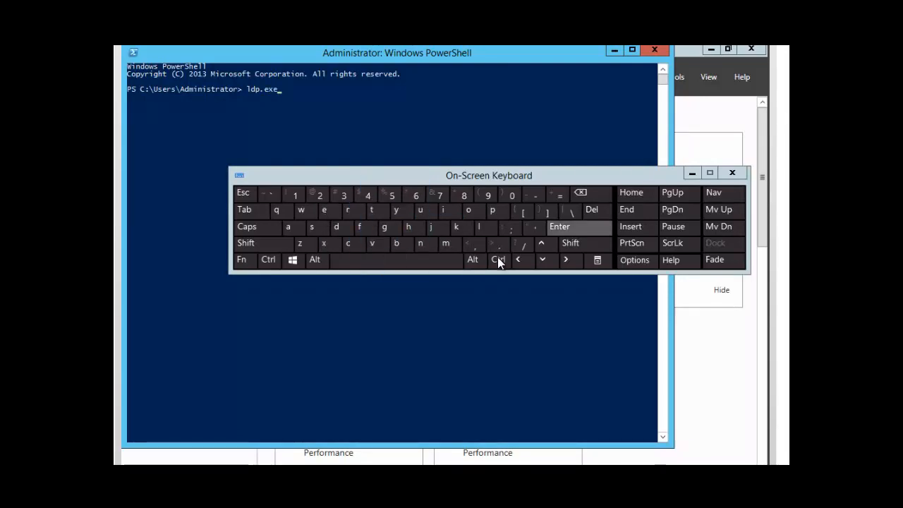
{"action": "left_click", "coordinate": [570, 228]}
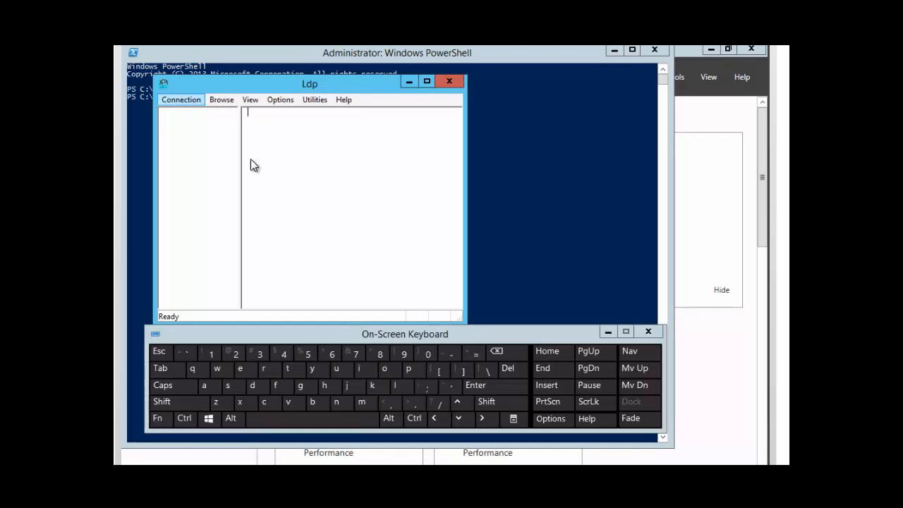
Step: Connect Ldp to the server DC.contoso.com using the default port
{"action": "left_click", "coordinate": [182, 100]}
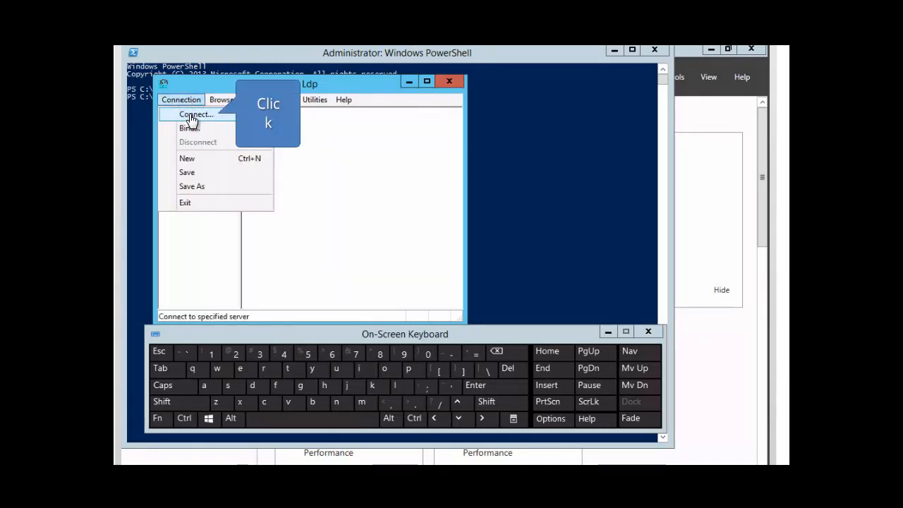
{"action": "left_click", "coordinate": [191, 115]}
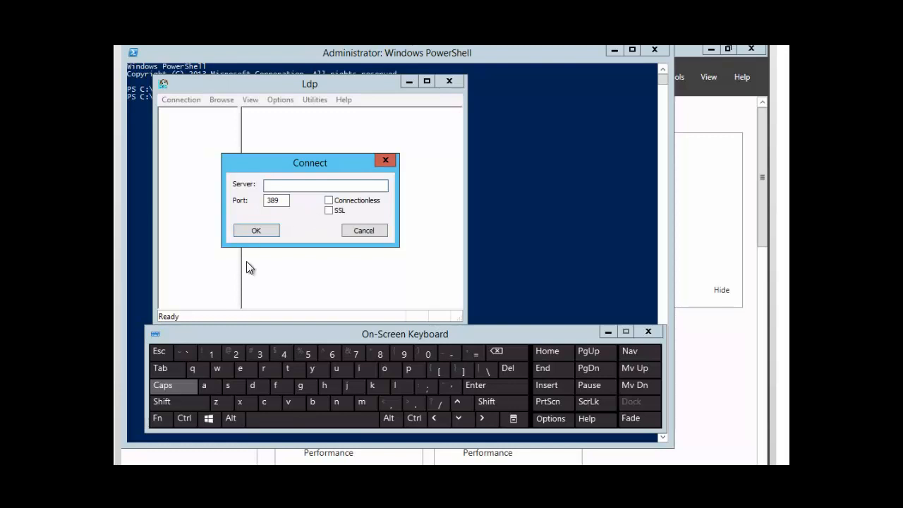
{"action": "left_click", "coordinate": [171, 387]}
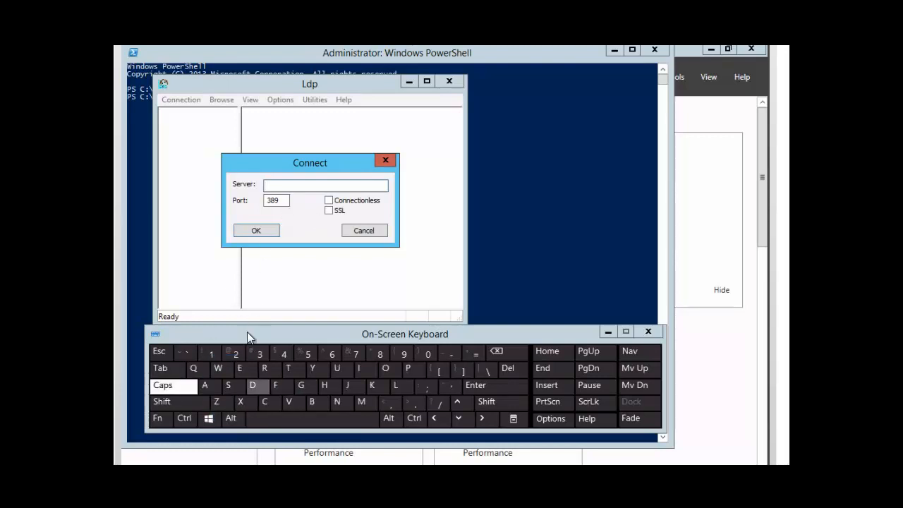
{"action": "left_click", "coordinate": [254, 386]}
{"action": "left_click", "coordinate": [266, 403]}
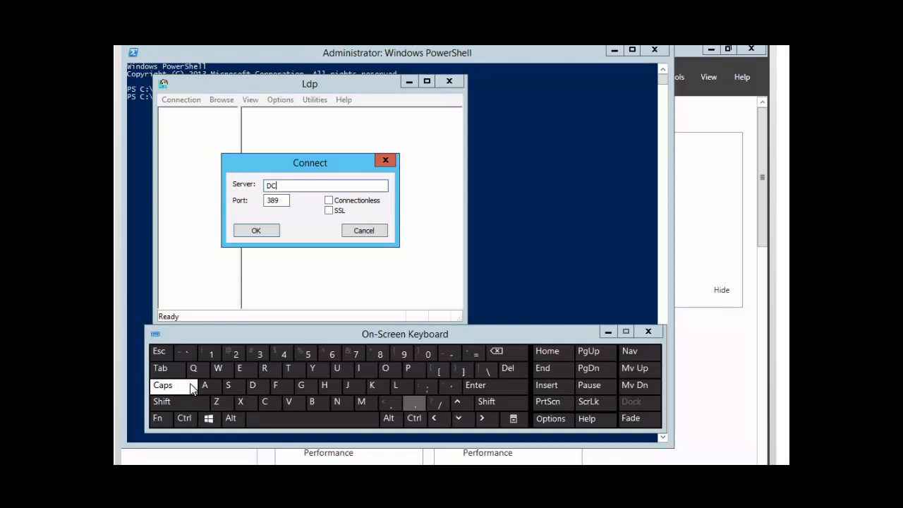
{"action": "left_click", "coordinate": [412, 404]}
{"action": "left_click", "coordinate": [173, 387]}
{"action": "left_click", "coordinate": [173, 388]}
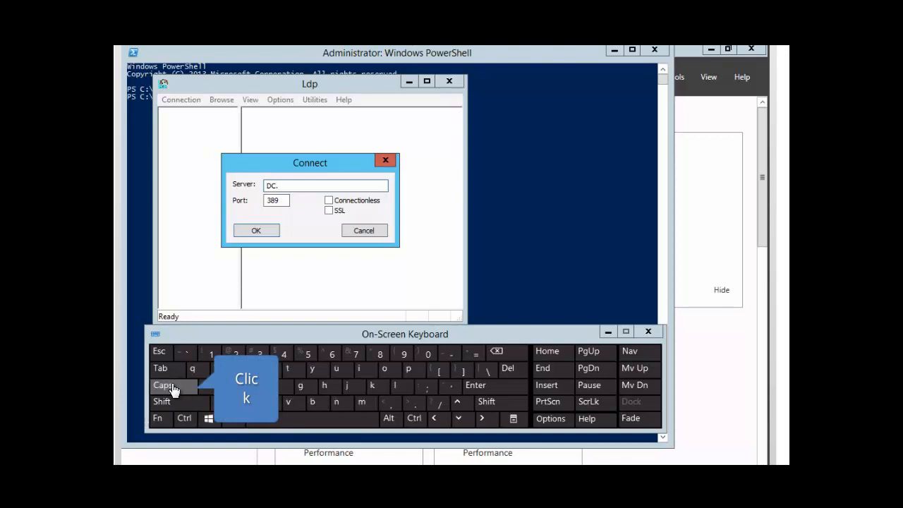
{"action": "left_click", "coordinate": [270, 406]}
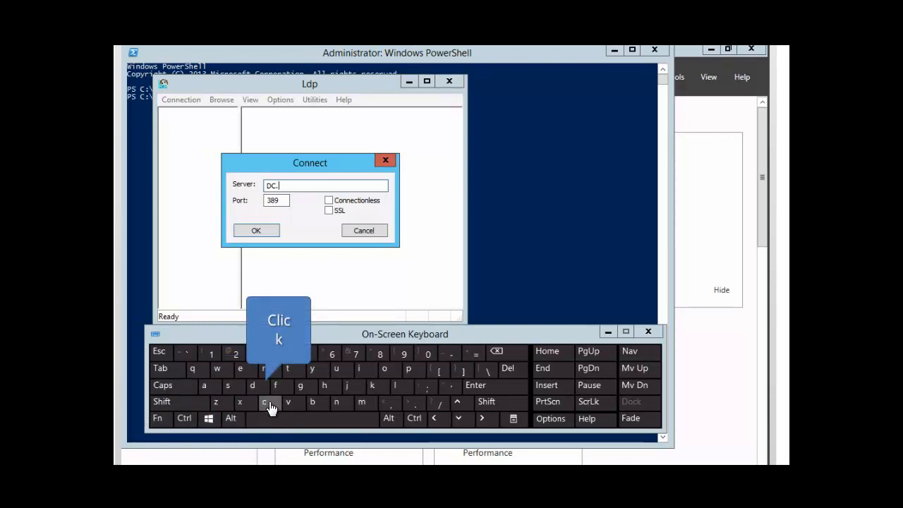
{"action": "left_click", "coordinate": [384, 368]}
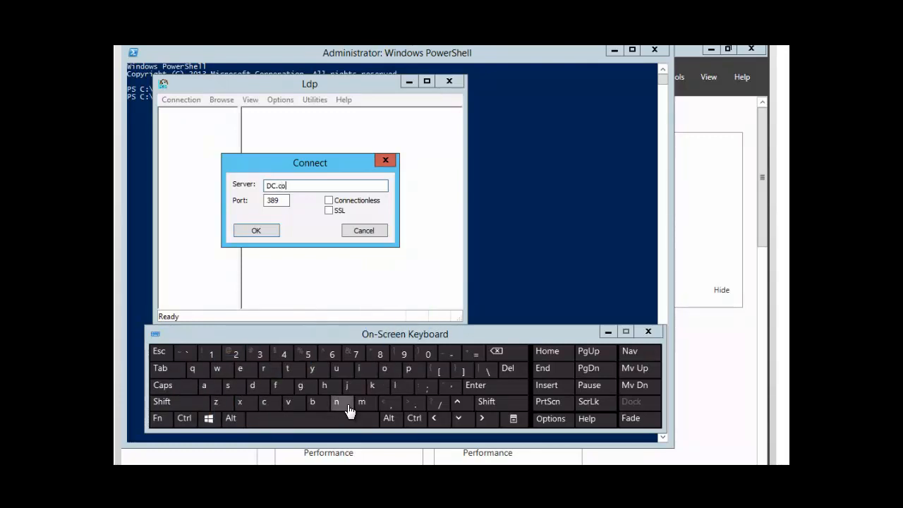
{"action": "left_click", "coordinate": [342, 403]}
{"action": "left_click", "coordinate": [292, 371]}
{"action": "left_click", "coordinate": [385, 368]}
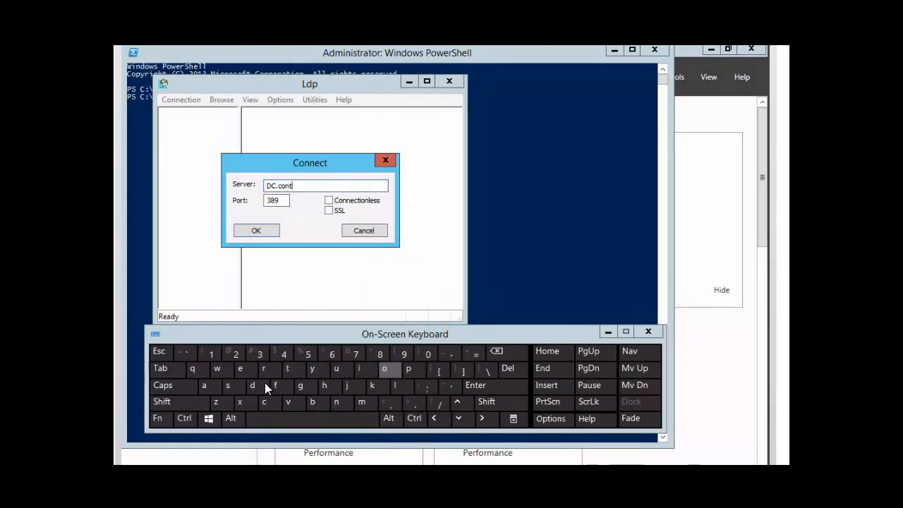
{"action": "left_click", "coordinate": [227, 385]}
{"action": "left_click", "coordinate": [385, 370]}
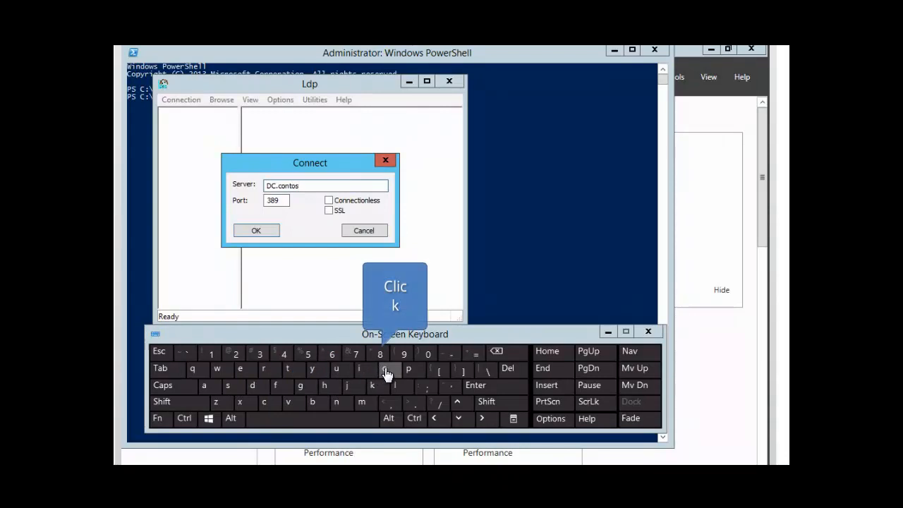
{"action": "left_click", "coordinate": [415, 403]}
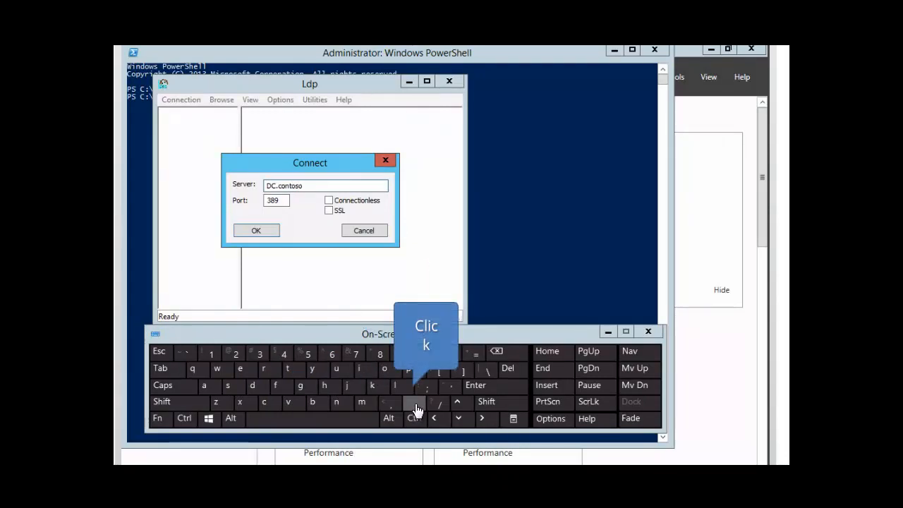
{"action": "left_click", "coordinate": [265, 402]}
{"action": "left_click", "coordinate": [385, 372]}
{"action": "left_click", "coordinate": [361, 402]}
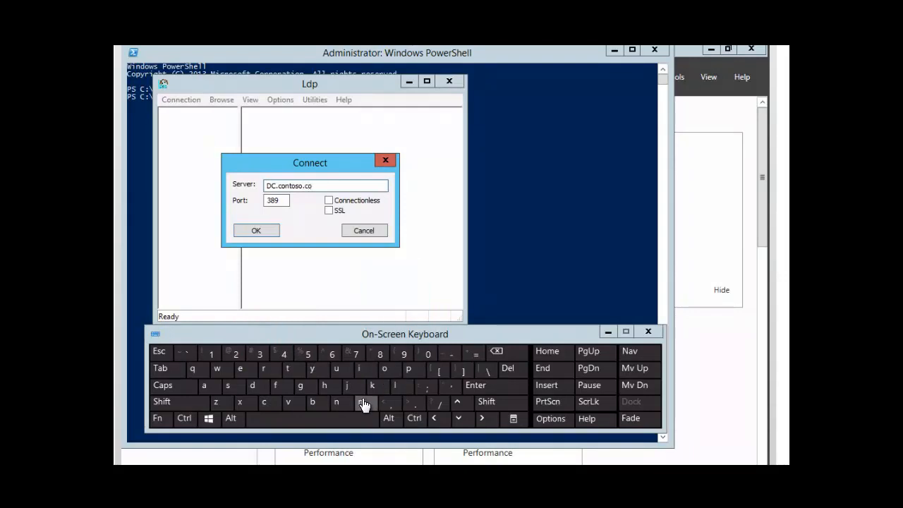
{"action": "left_click", "coordinate": [258, 233]}
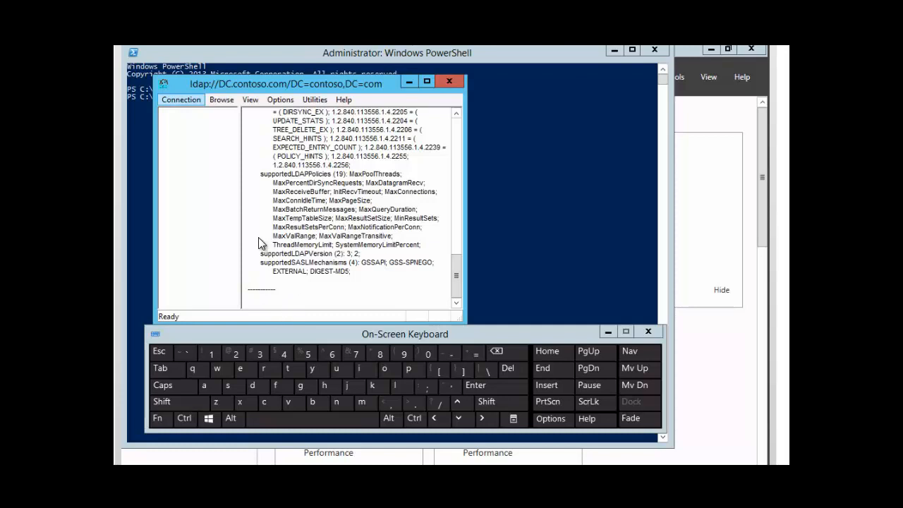
Step: Bind to the connected directory server as the currently logged on user
{"action": "left_click", "coordinate": [181, 102]}
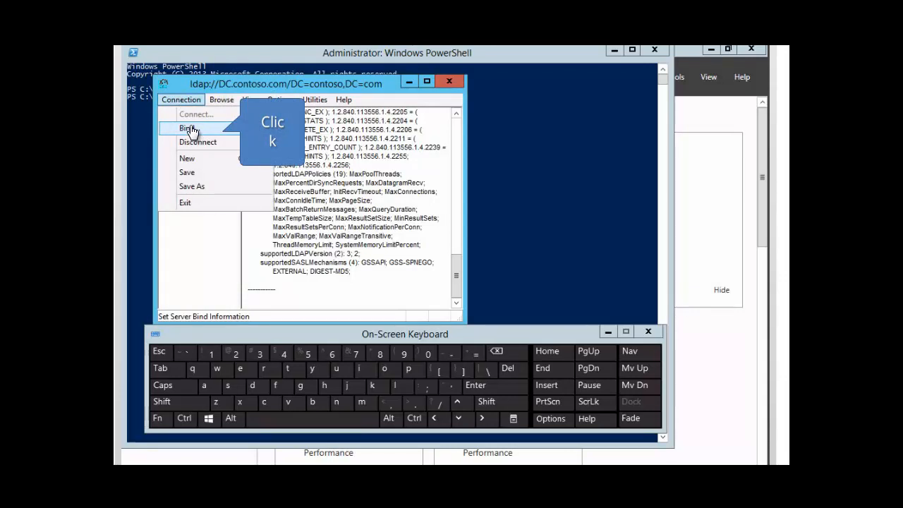
{"action": "left_click", "coordinate": [191, 130]}
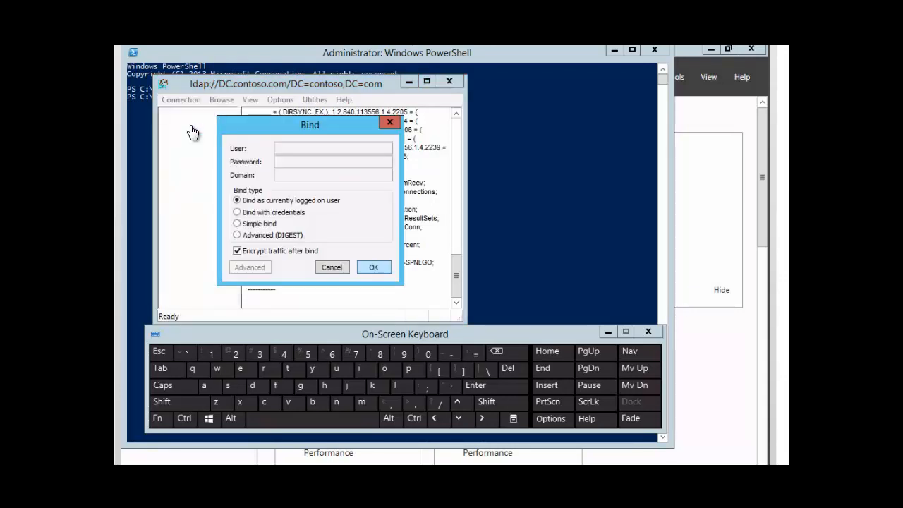
{"action": "left_click", "coordinate": [374, 267]}
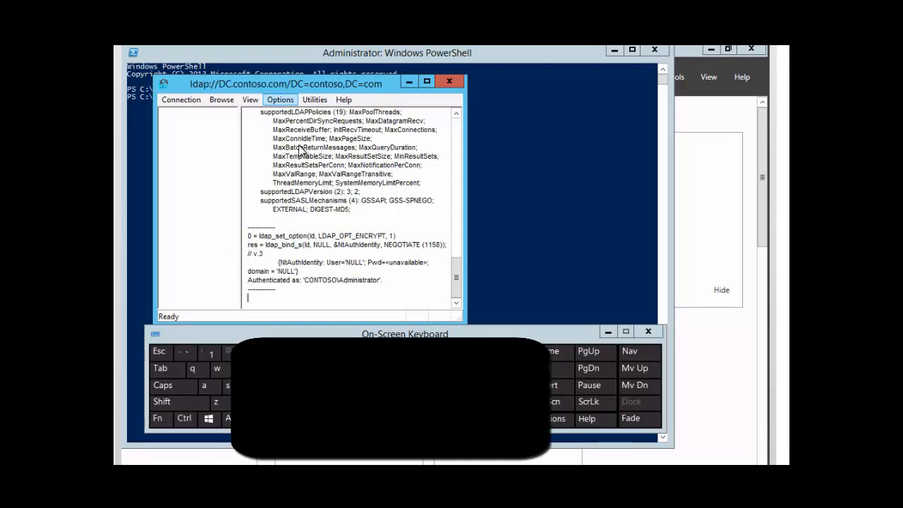
Step: Load the predefined "Return deleted objects" control into the active LDAP controls and apply it
{"action": "left_click", "coordinate": [280, 101]}
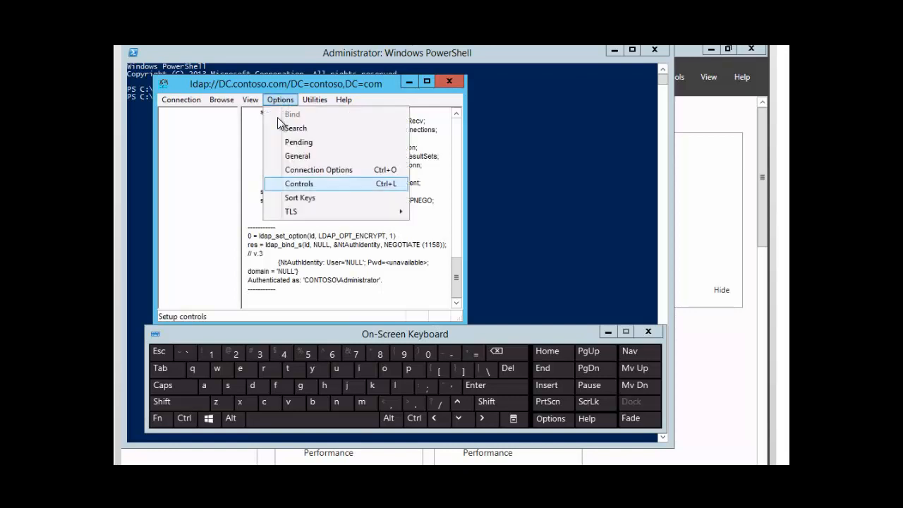
{"action": "left_click", "coordinate": [297, 185]}
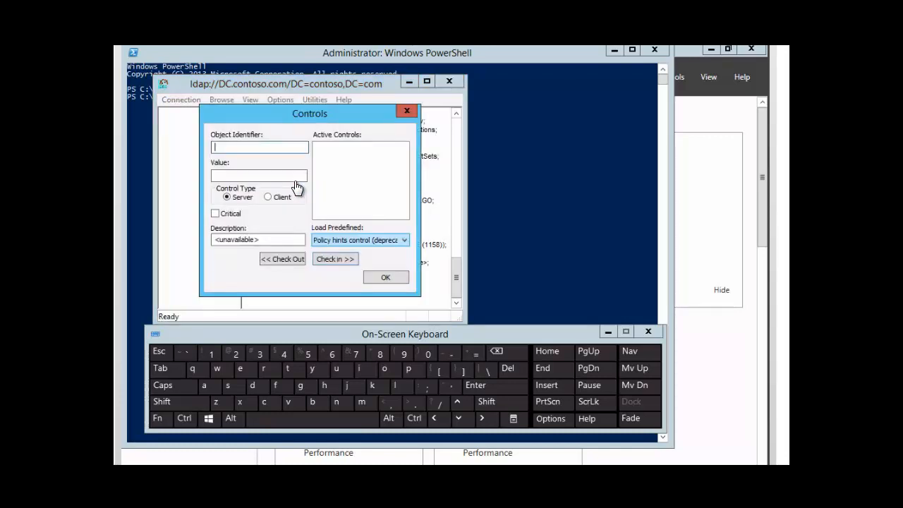
{"action": "left_click", "coordinate": [405, 240]}
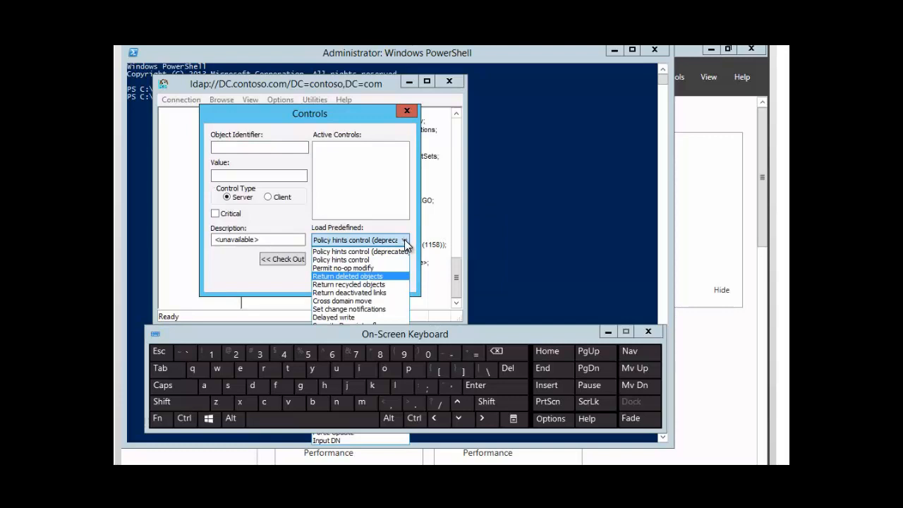
{"action": "left_click", "coordinate": [372, 276]}
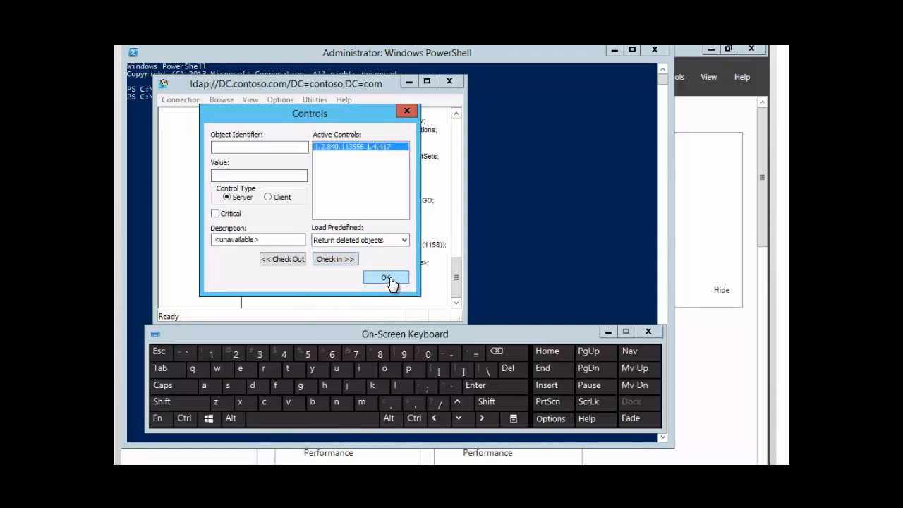
{"action": "left_click", "coordinate": [388, 279]}
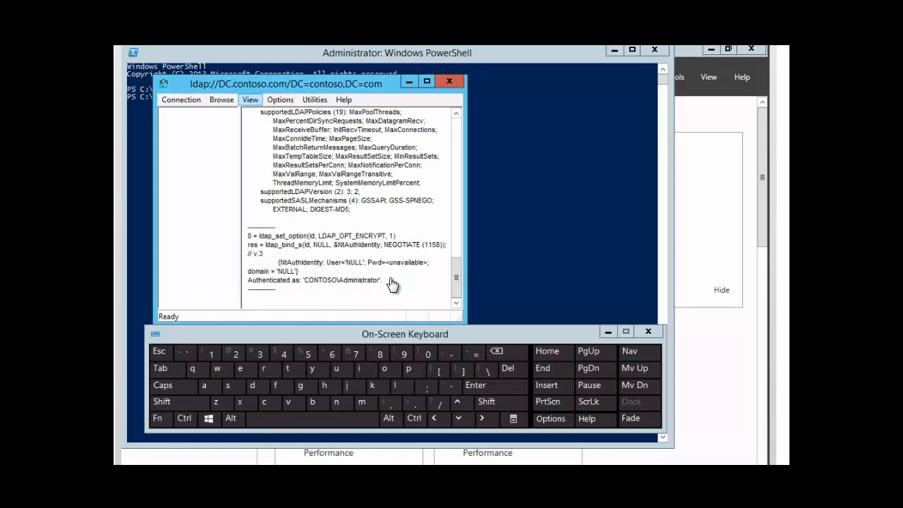
Step: Display the directory tree with DC=contoso,DC=com as the base DN
{"action": "left_click", "coordinate": [250, 101]}
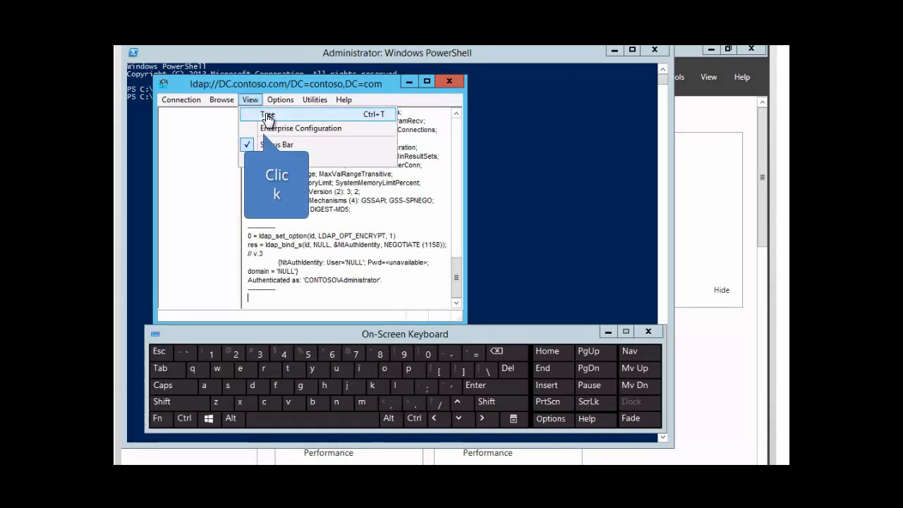
{"action": "left_click", "coordinate": [267, 117]}
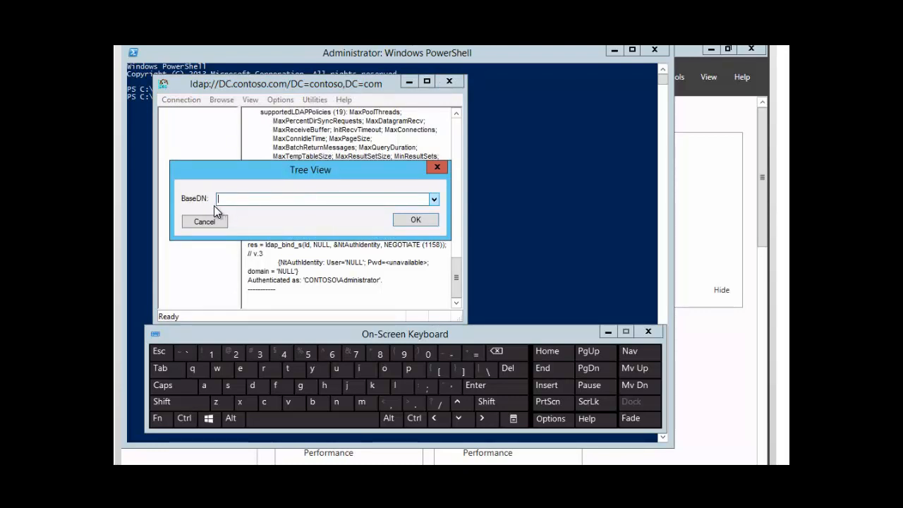
{"action": "left_click", "coordinate": [434, 200]}
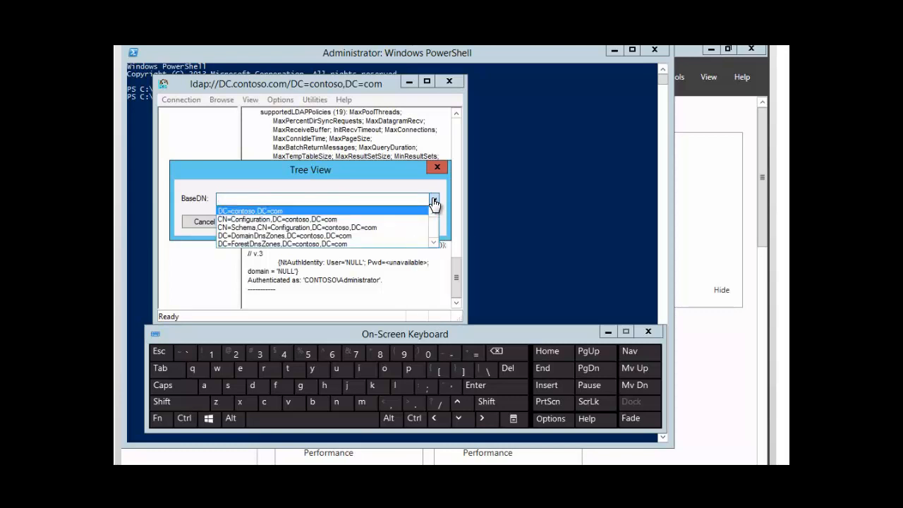
{"action": "left_click", "coordinate": [252, 213]}
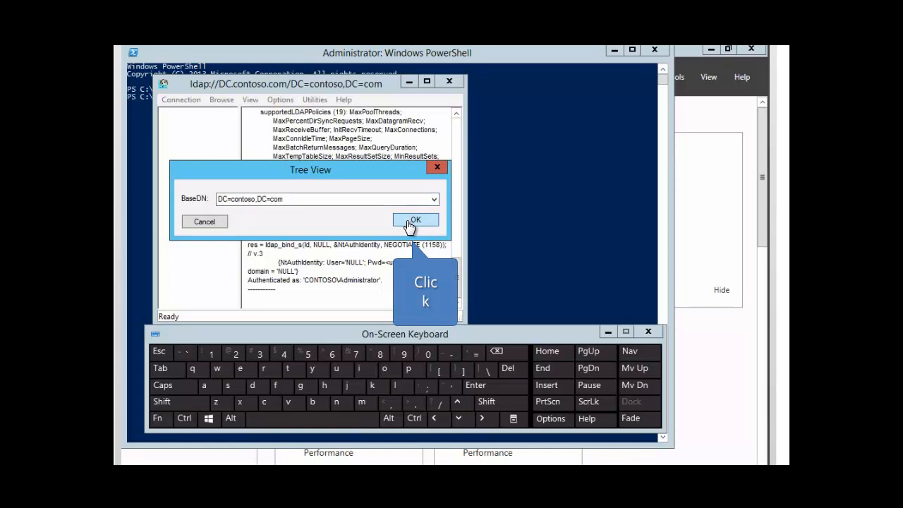
{"action": "left_click", "coordinate": [409, 220]}
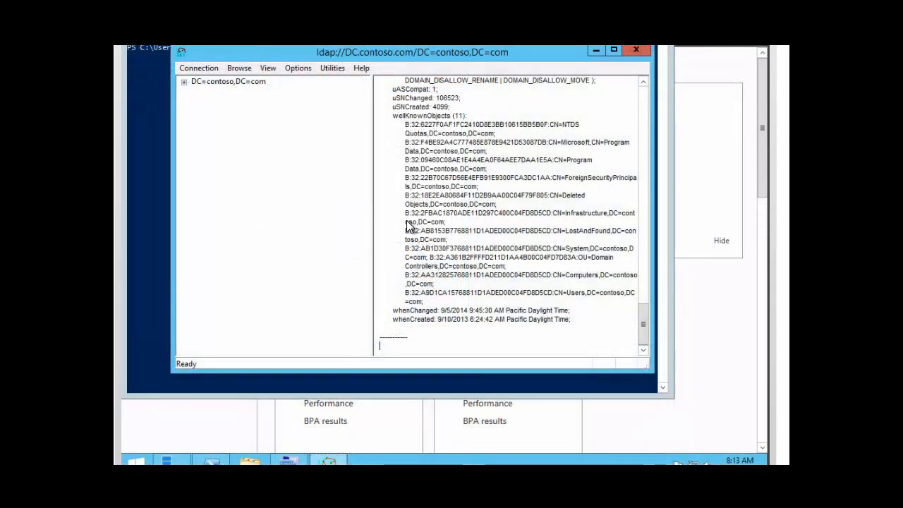
Step: Expand the DC=contoso,DC=com root and its CN=Deleted Objects container in the tree
{"action": "left_click", "coordinate": [212, 82]}
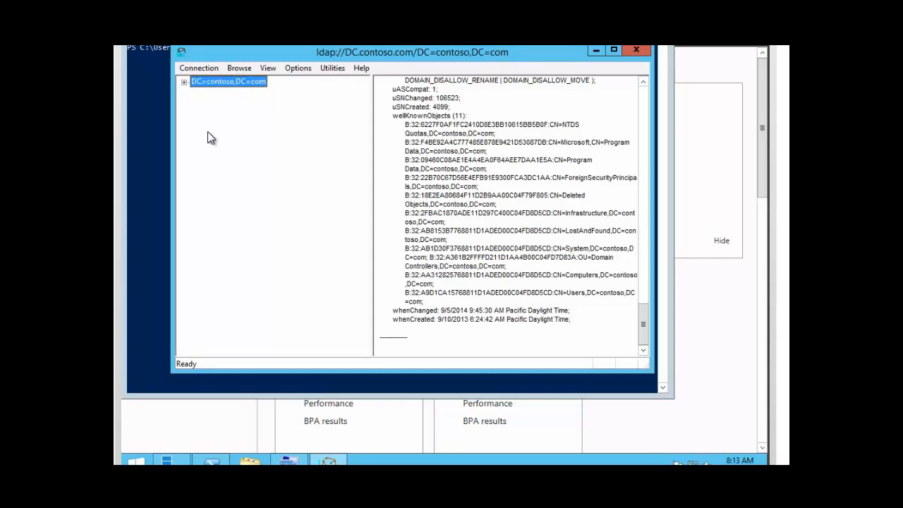
{"action": "left_click", "coordinate": [184, 83]}
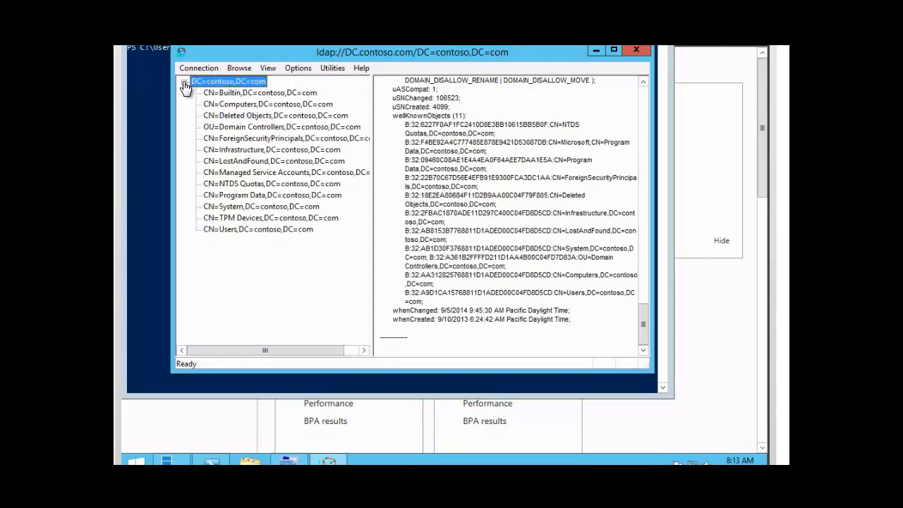
{"action": "double_click", "coordinate": [235, 117]}
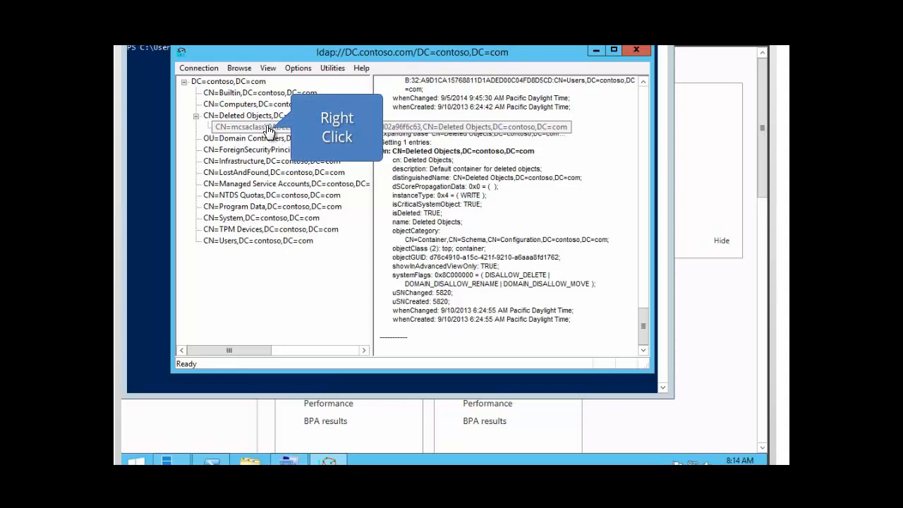
Step: Start modifying the deleted mcsaclass object and add a Delete operation for the isdeleted attribute to its entry list
{"action": "right_click", "coordinate": [269, 131]}
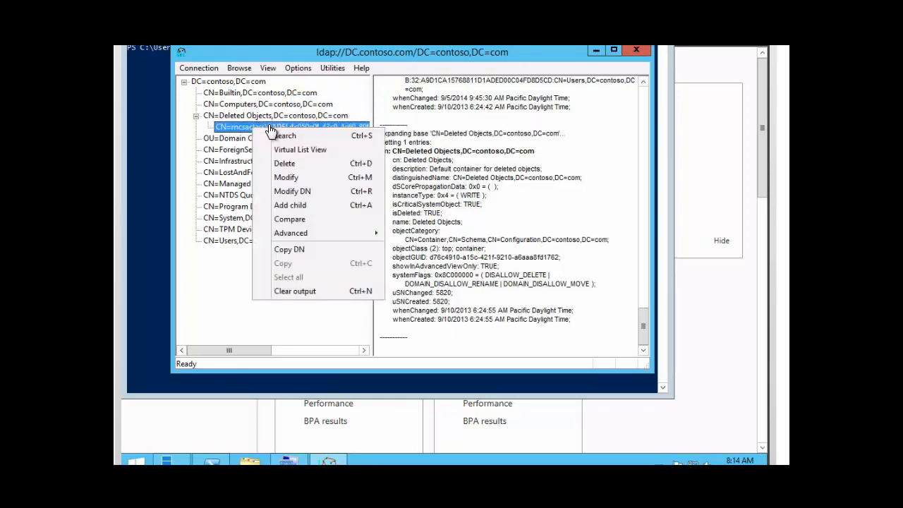
{"action": "left_click", "coordinate": [286, 177]}
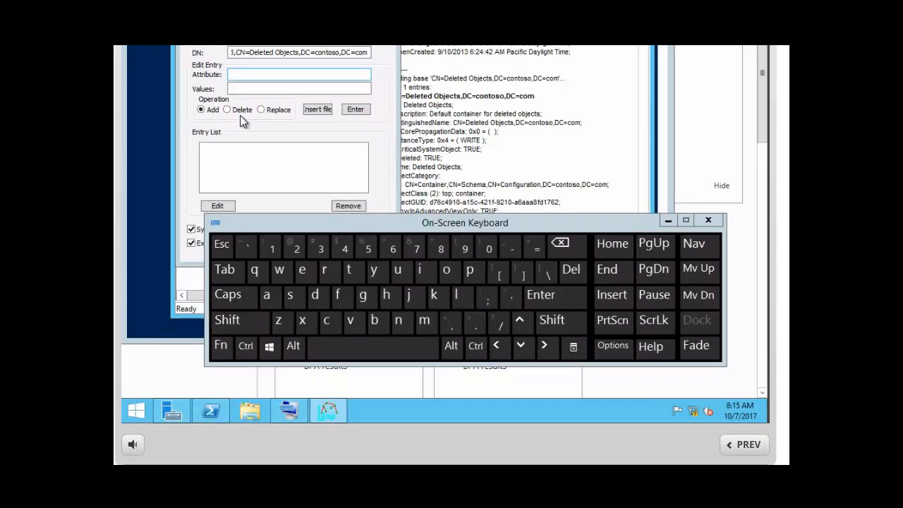
{"action": "left_click", "coordinate": [241, 76]}
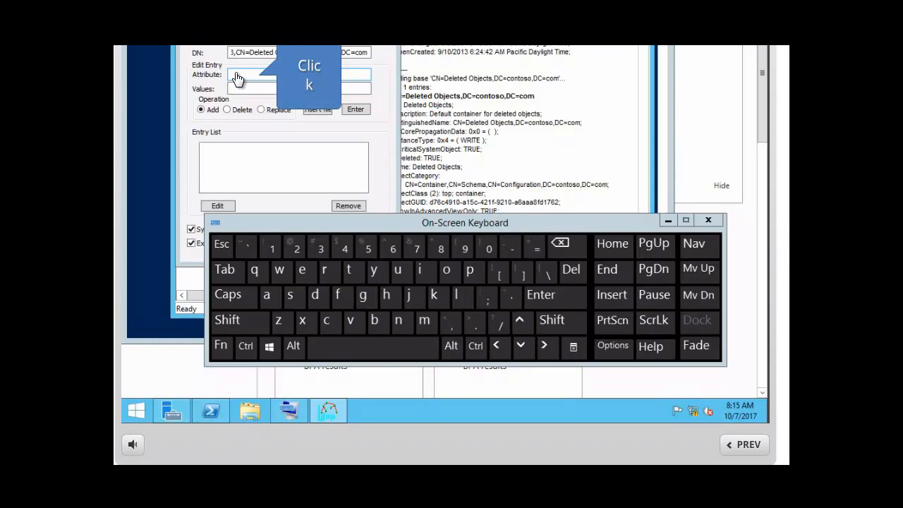
{"action": "left_click", "coordinate": [238, 77]}
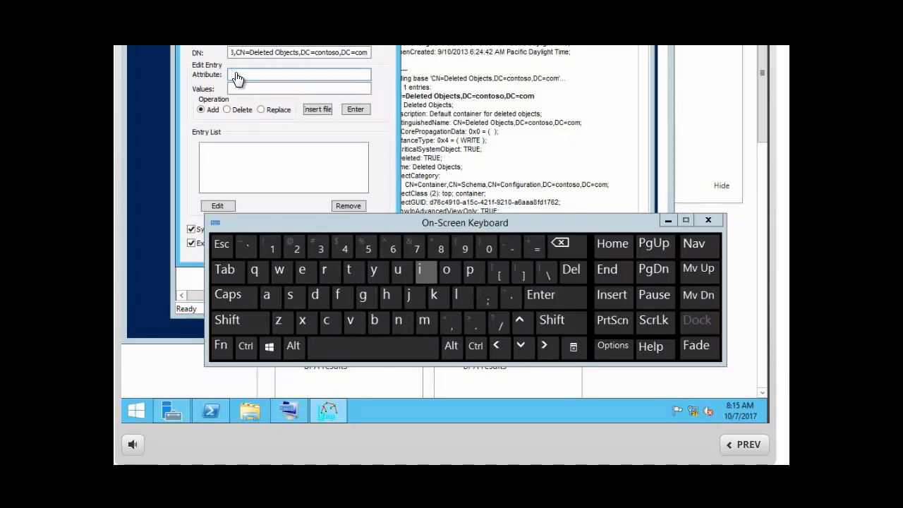
{"action": "left_click", "coordinate": [421, 270]}
{"action": "left_click", "coordinate": [290, 295]}
{"action": "left_click", "coordinate": [316, 296]}
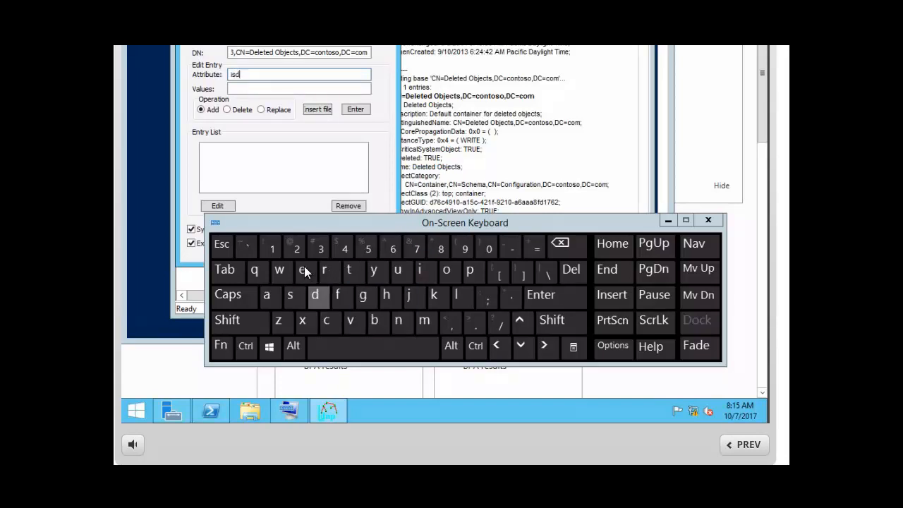
{"action": "left_click", "coordinate": [303, 270]}
{"action": "left_click", "coordinate": [458, 296]}
{"action": "left_click", "coordinate": [303, 271]}
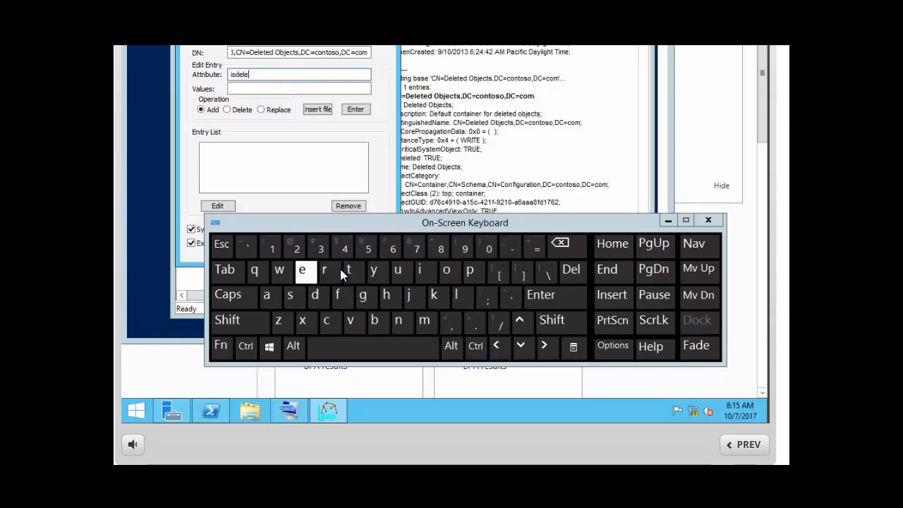
{"action": "left_click", "coordinate": [340, 274]}
{"action": "left_click", "coordinate": [302, 271]}
{"action": "left_click", "coordinate": [316, 296]}
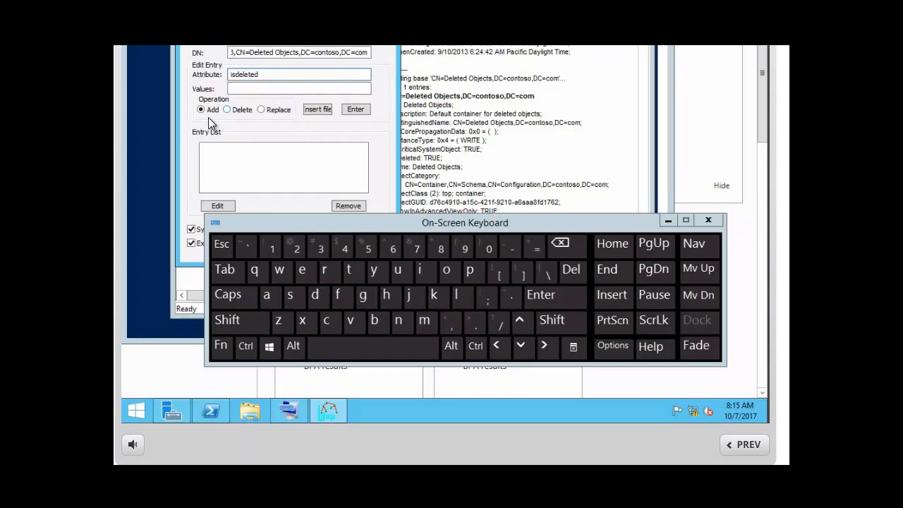
{"action": "left_click", "coordinate": [228, 110]}
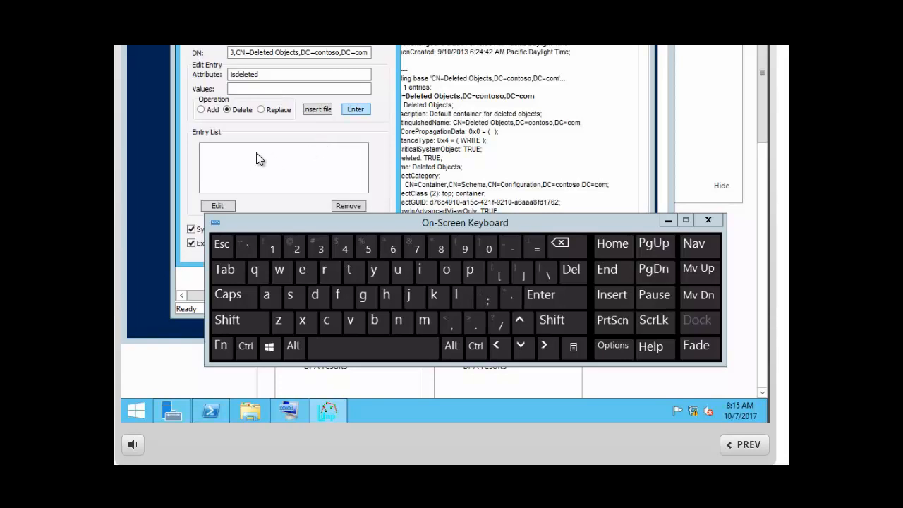
{"action": "left_click", "coordinate": [355, 111]}
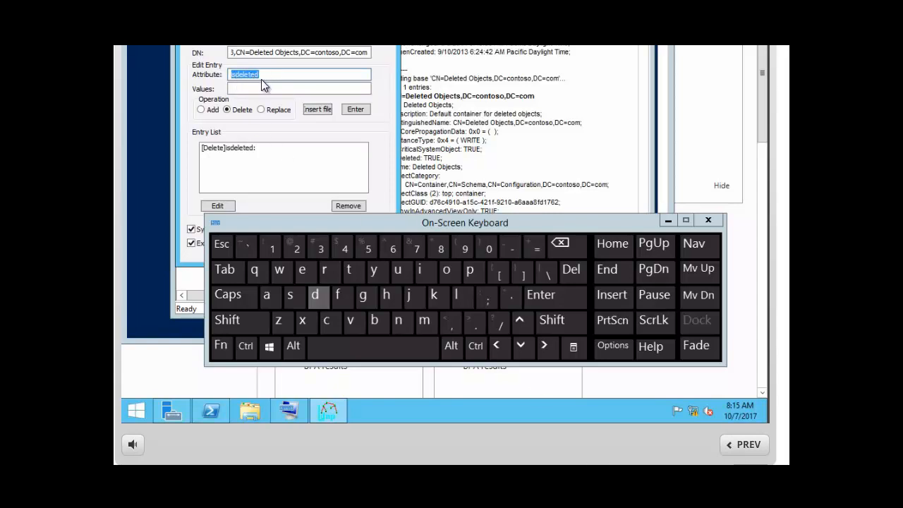
Step: Replace the attribute name in the entry being edited with distinguishedName
{"action": "left_click", "coordinate": [315, 302]}
{"action": "left_click", "coordinate": [314, 302]}
{"action": "left_click", "coordinate": [421, 274]}
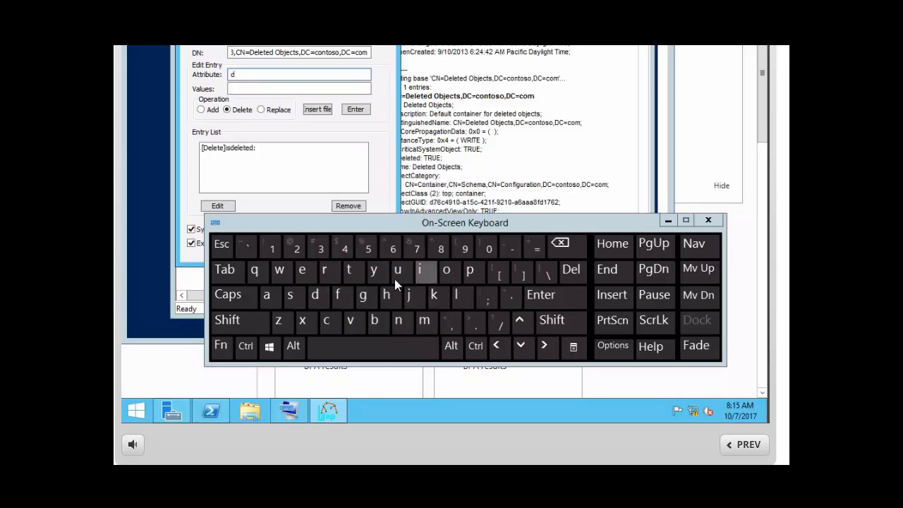
{"action": "left_click", "coordinate": [290, 296]}
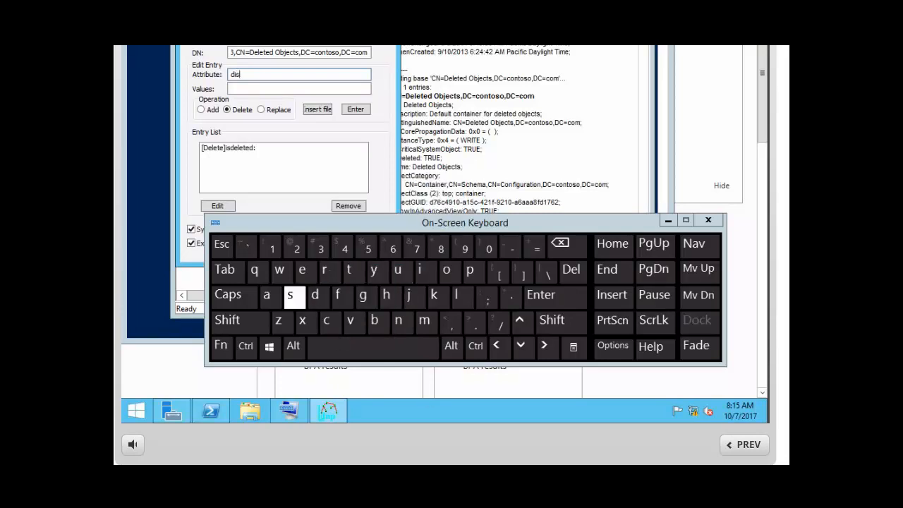
{"action": "left_click", "coordinate": [351, 270]}
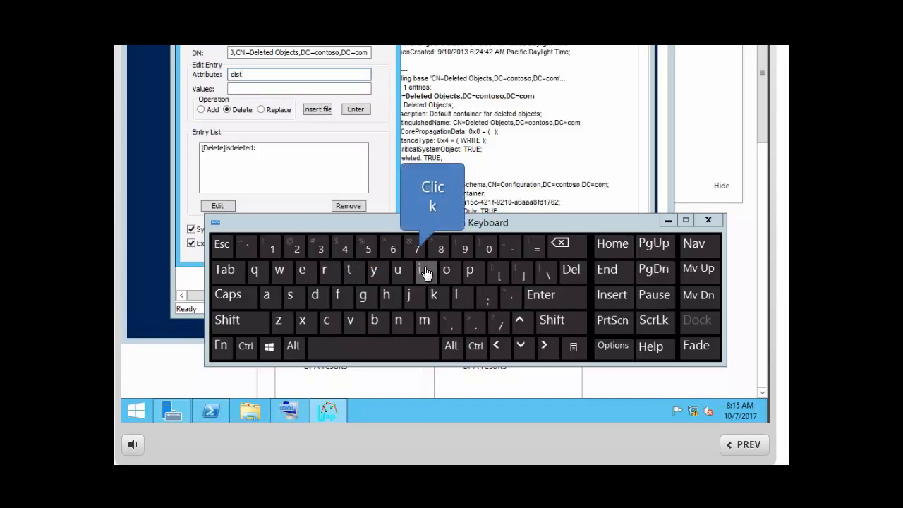
{"action": "left_click", "coordinate": [425, 274]}
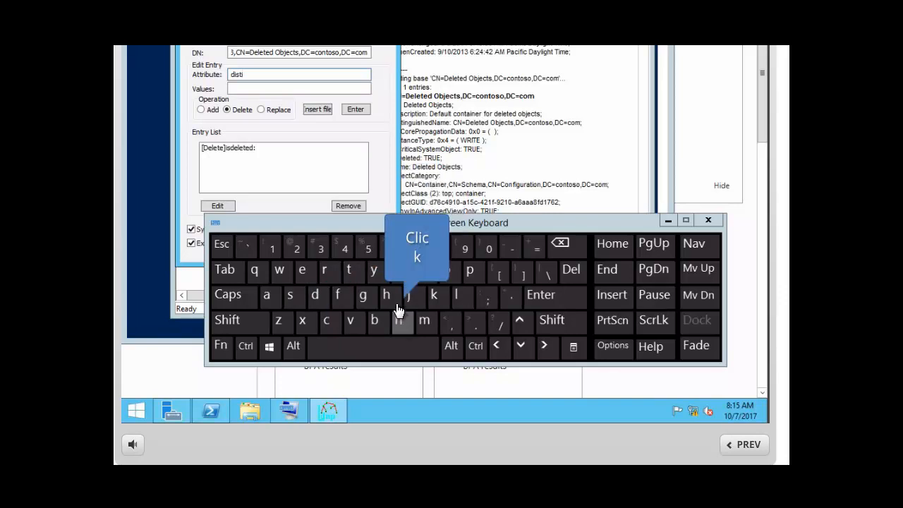
{"action": "left_click", "coordinate": [400, 313]}
{"action": "left_click", "coordinate": [362, 296]}
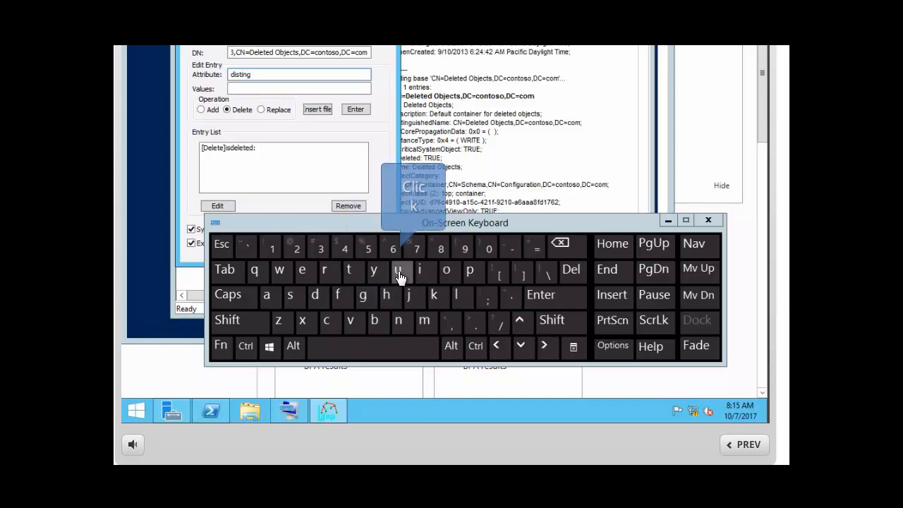
{"action": "left_click", "coordinate": [399, 276]}
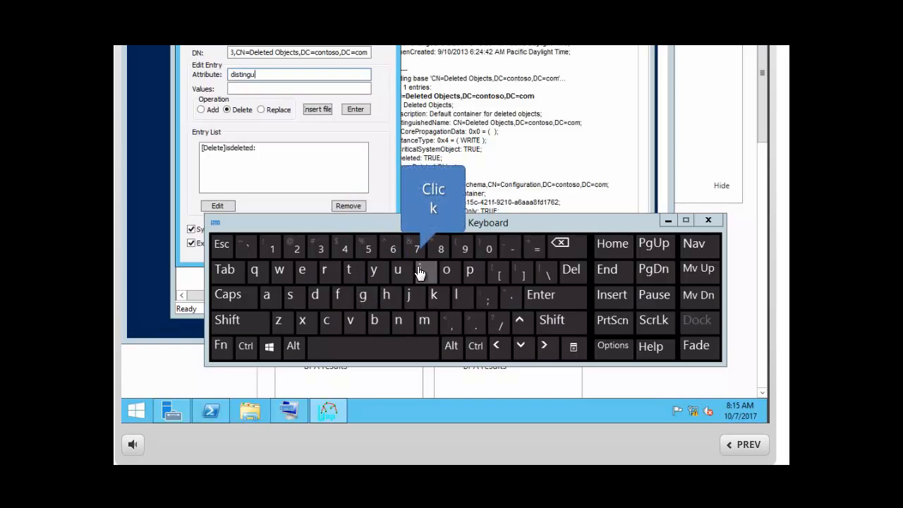
{"action": "left_click", "coordinate": [419, 273]}
{"action": "left_click", "coordinate": [289, 297]}
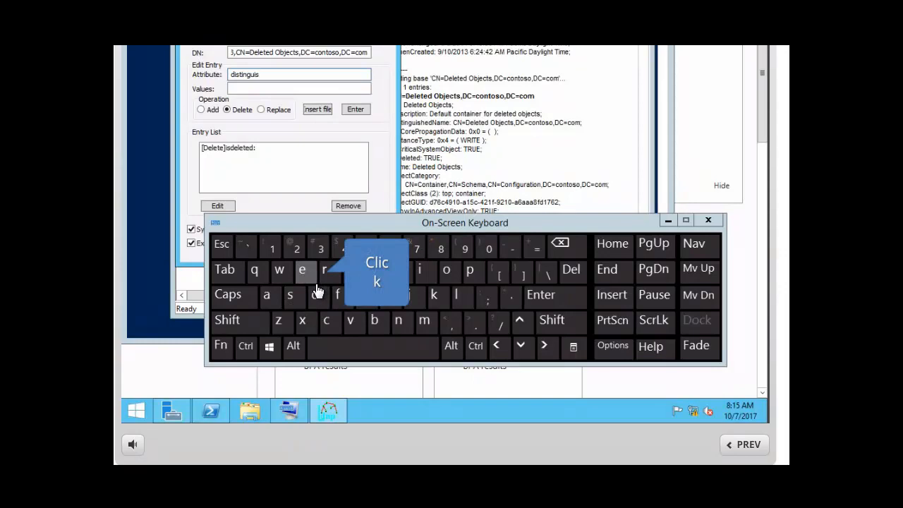
{"action": "left_click", "coordinate": [386, 296]}
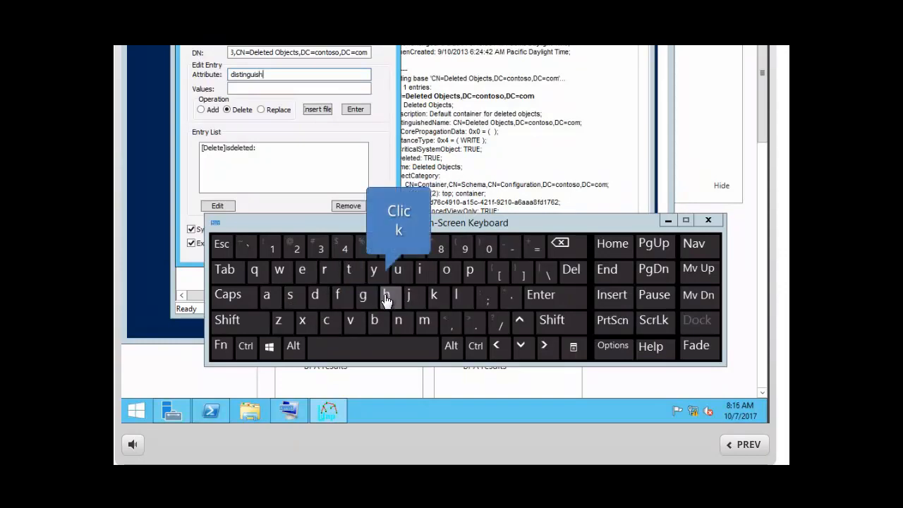
{"action": "left_click", "coordinate": [302, 270]}
{"action": "left_click", "coordinate": [315, 295]}
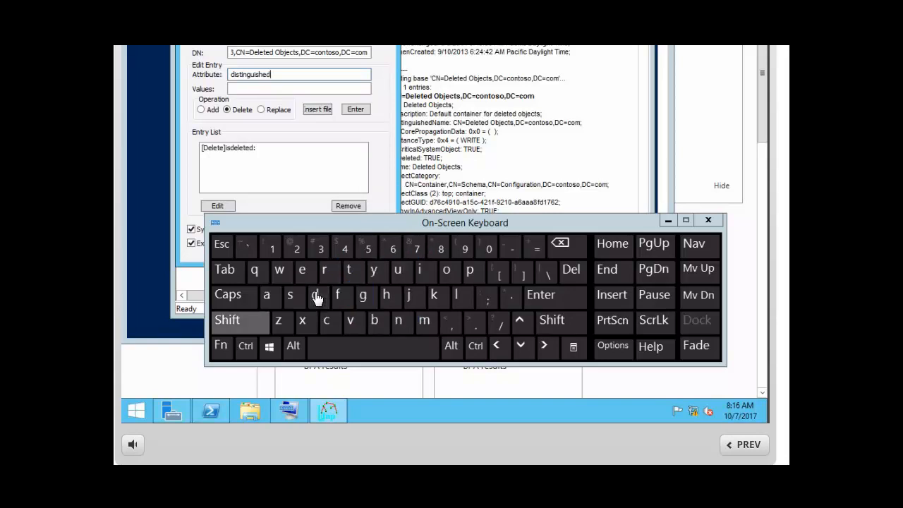
{"action": "left_click", "coordinate": [236, 321]}
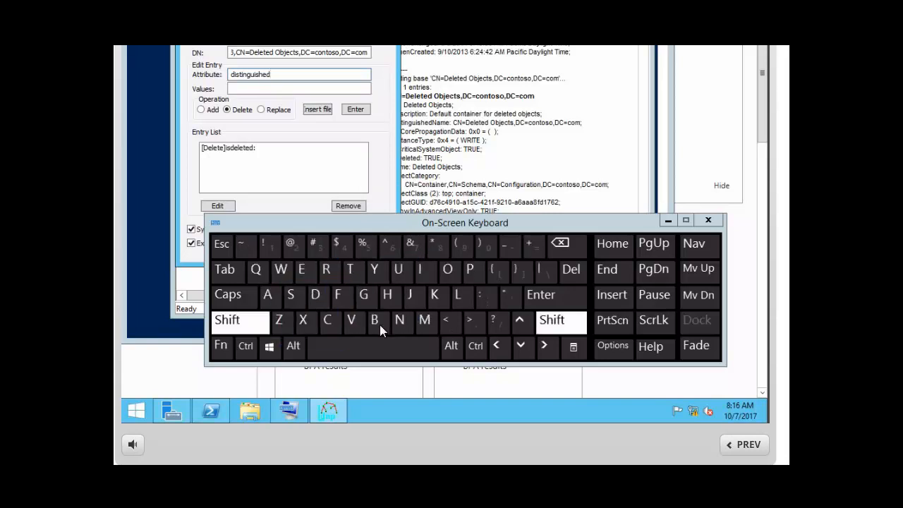
{"action": "left_click", "coordinate": [399, 323]}
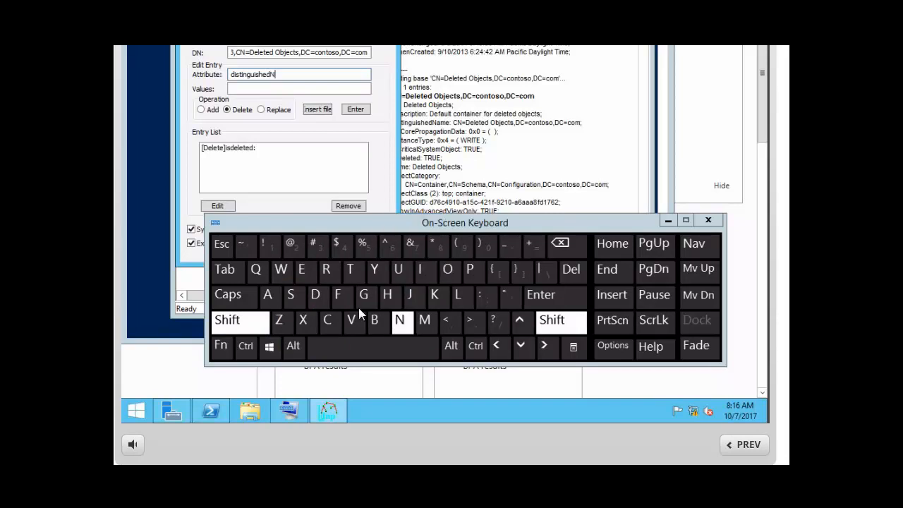
{"action": "left_click", "coordinate": [272, 298]}
{"action": "left_click", "coordinate": [424, 321]}
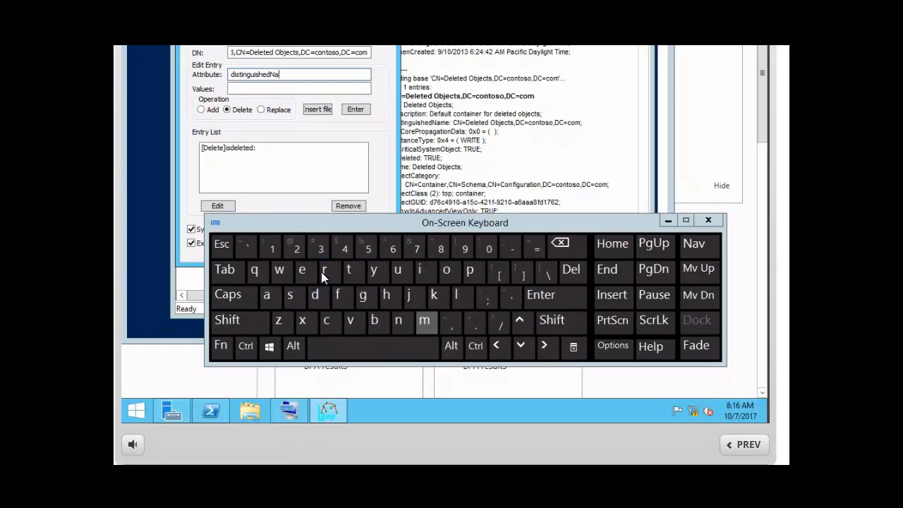
{"action": "left_click", "coordinate": [302, 273]}
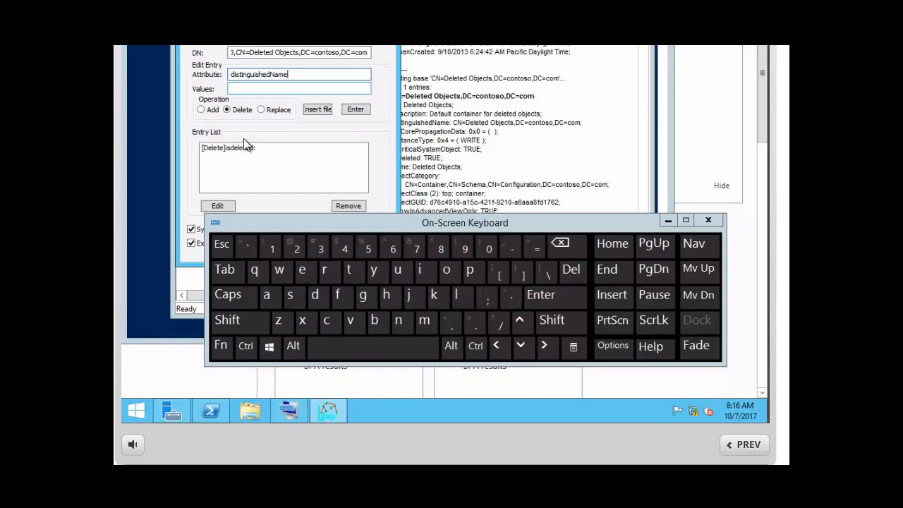
Step: Enter cn=mcsaclass,cn=users,dc=contoso,dc=com as the value of the distinguishedName attribute
{"action": "left_click", "coordinate": [238, 101]}
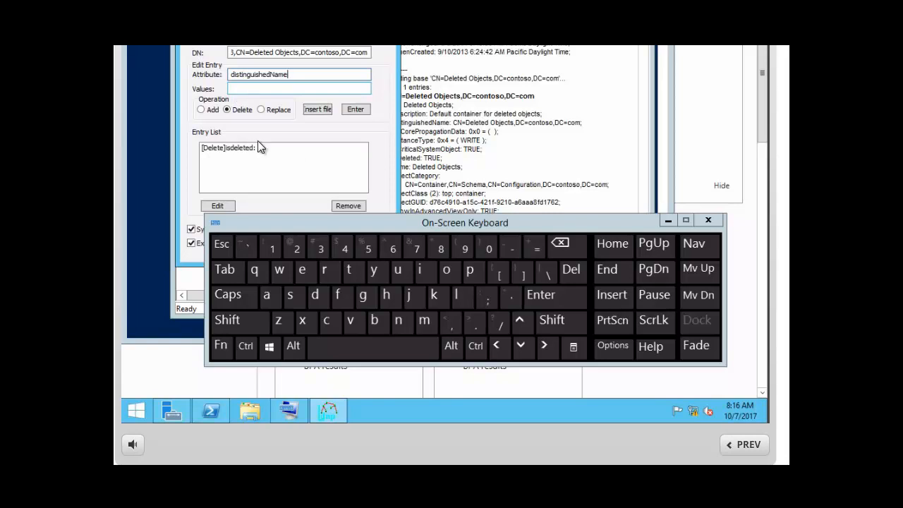
{"action": "left_click", "coordinate": [235, 92]}
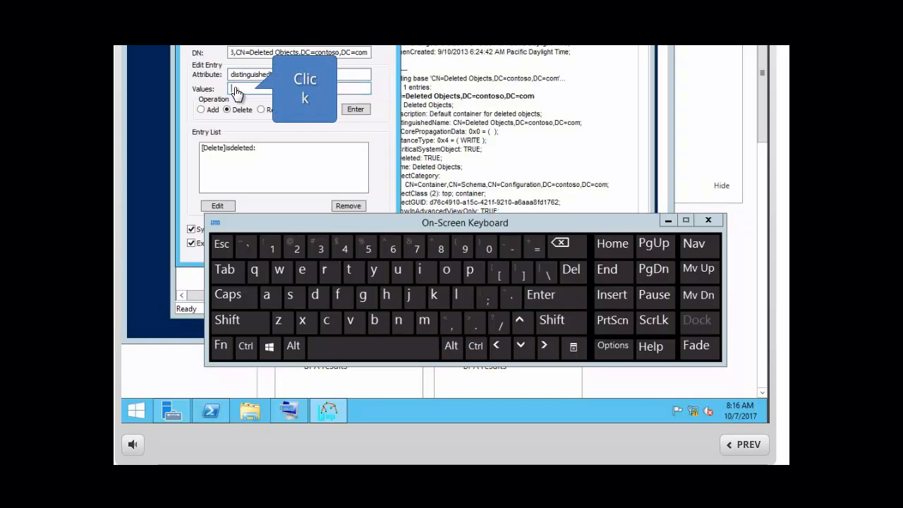
{"action": "left_click", "coordinate": [327, 323]}
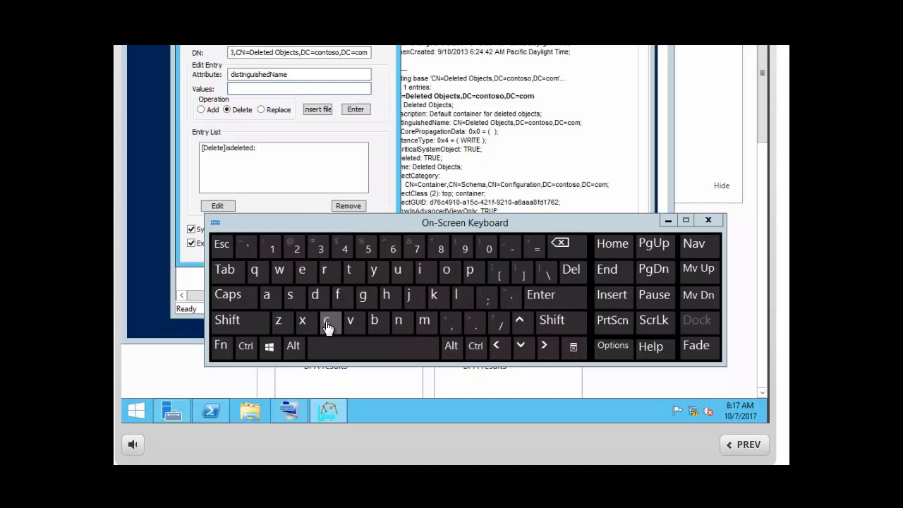
{"action": "left_click", "coordinate": [399, 322]}
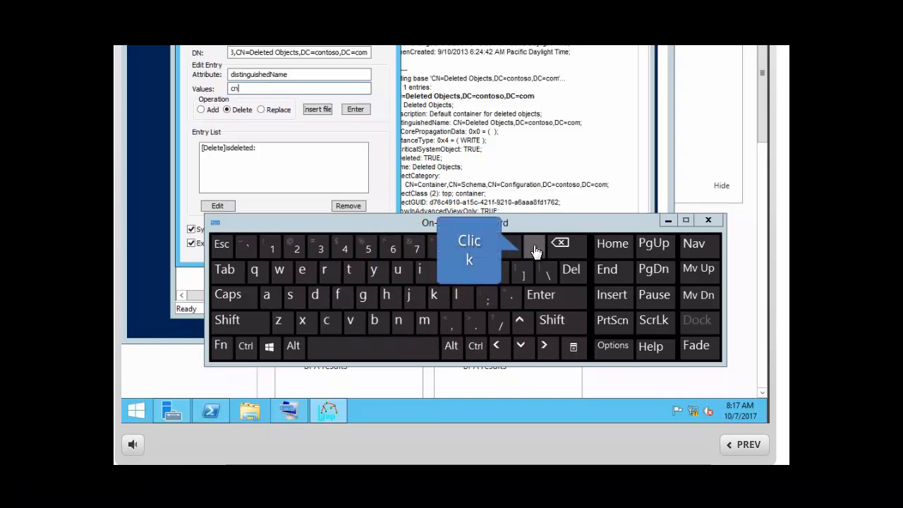
{"action": "left_click", "coordinate": [540, 254]}
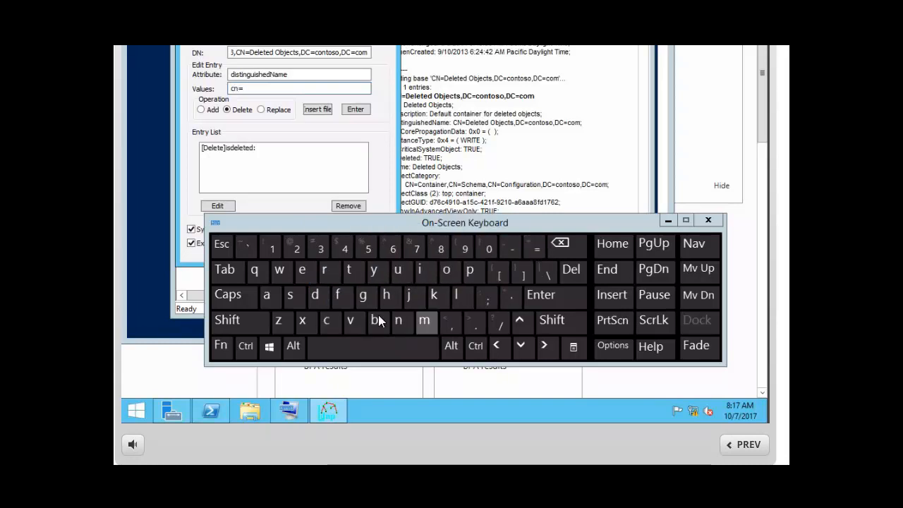
{"action": "left_click", "coordinate": [425, 324]}
{"action": "left_click", "coordinate": [328, 324]}
{"action": "left_click", "coordinate": [292, 296]}
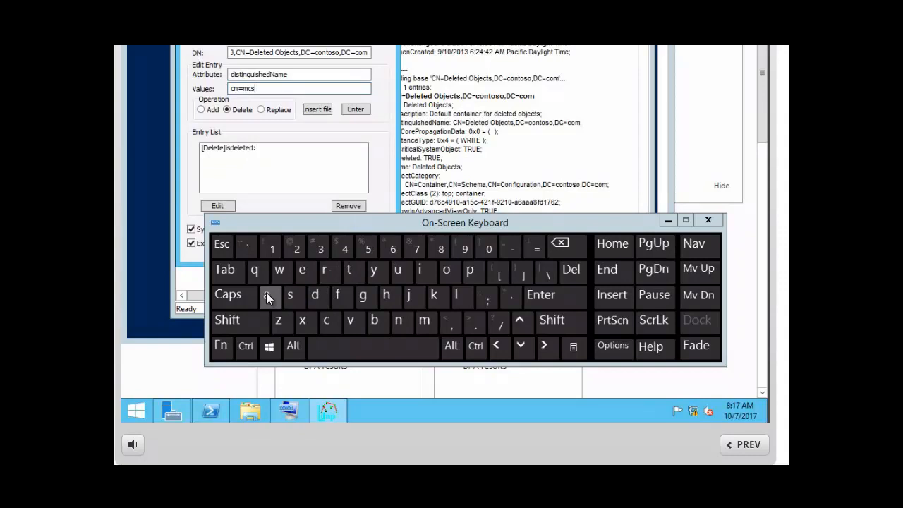
{"action": "left_click", "coordinate": [265, 292]}
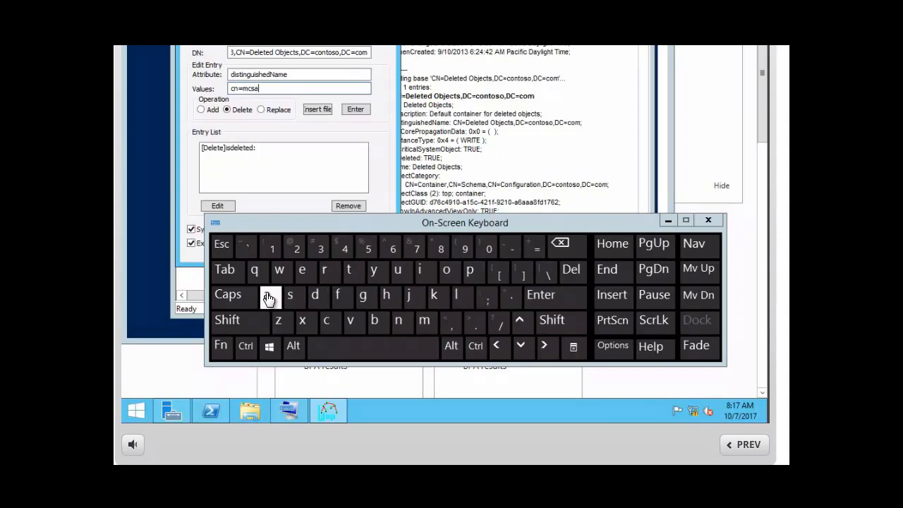
{"action": "left_click", "coordinate": [327, 324]}
{"action": "left_click", "coordinate": [458, 297]}
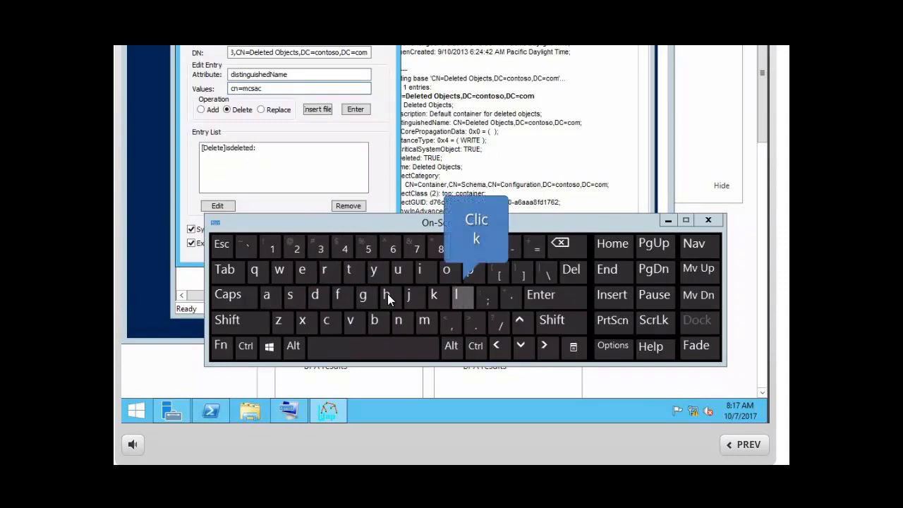
{"action": "left_click", "coordinate": [268, 299]}
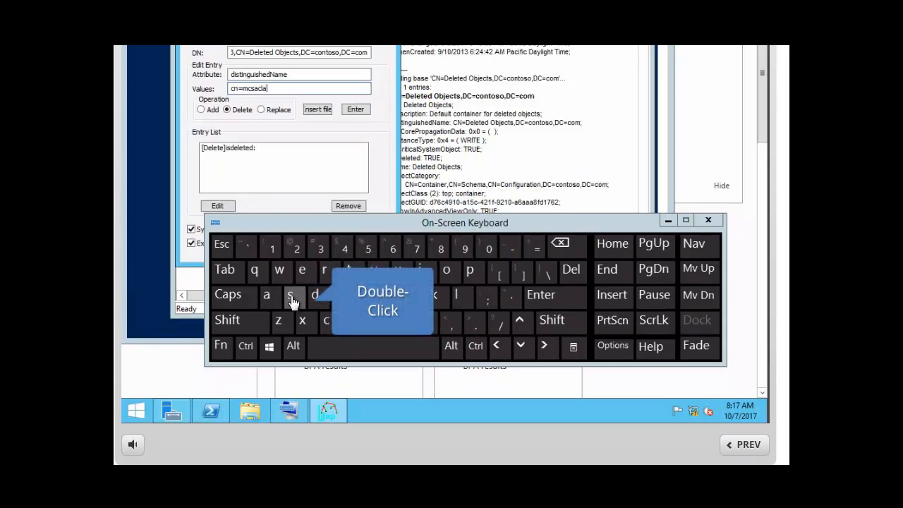
{"action": "double_click", "coordinate": [291, 299]}
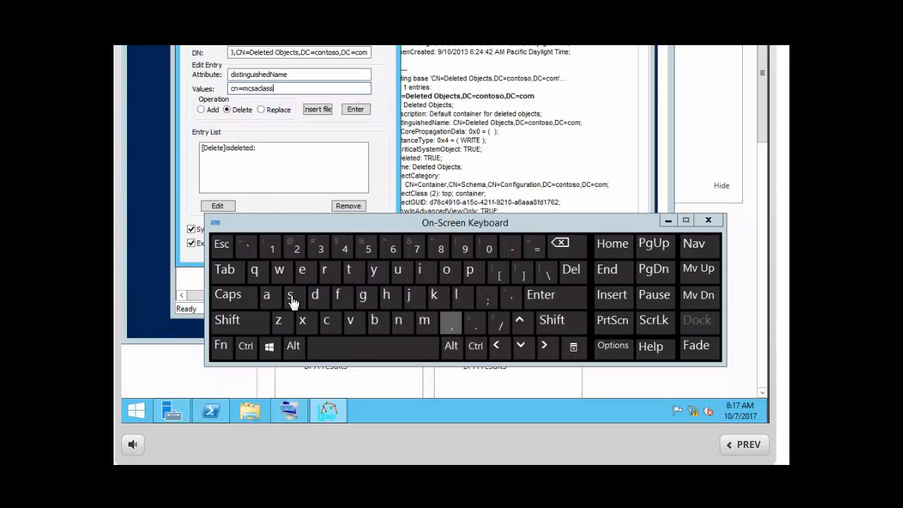
{"action": "left_click", "coordinate": [452, 328]}
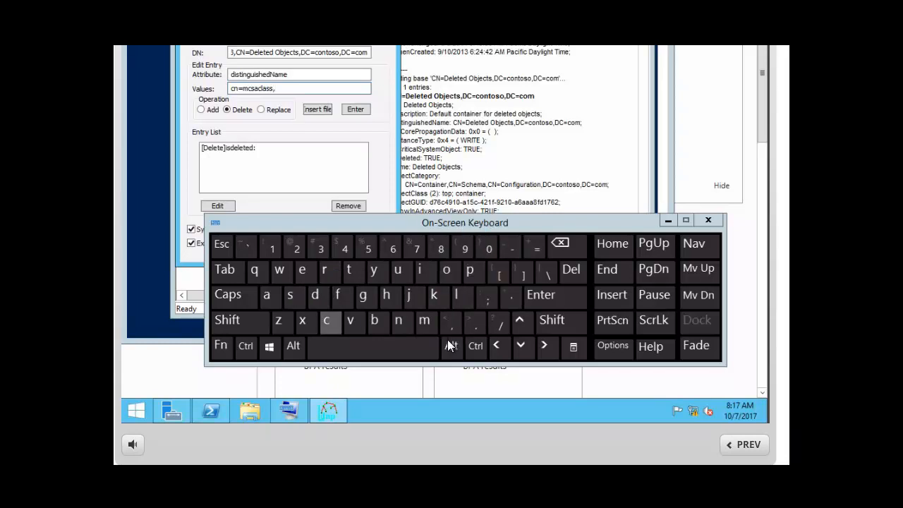
{"action": "left_click", "coordinate": [328, 323]}
{"action": "left_click", "coordinate": [400, 323]}
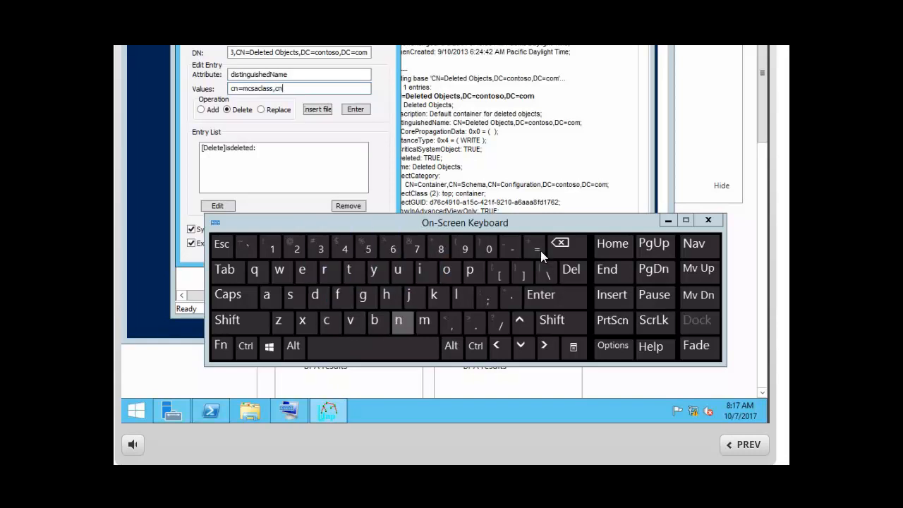
{"action": "left_click", "coordinate": [539, 254]}
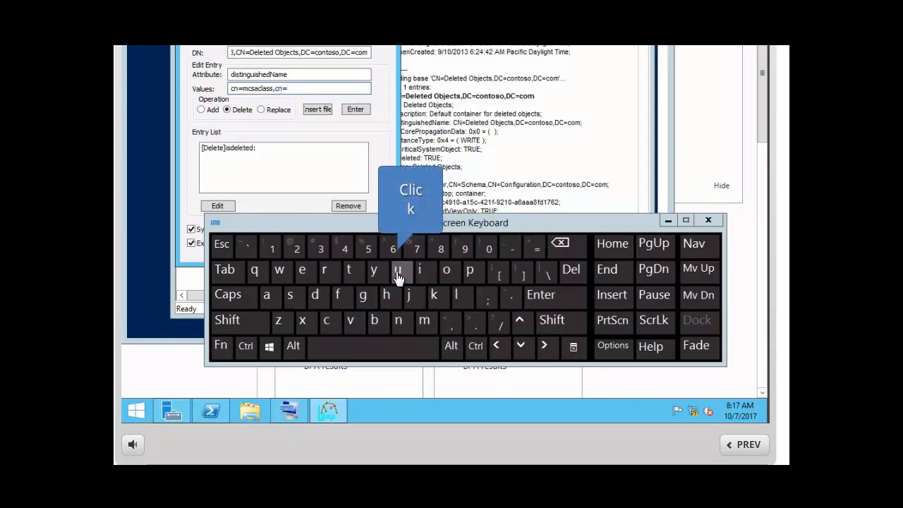
{"action": "left_click", "coordinate": [398, 275]}
{"action": "left_click", "coordinate": [291, 293]}
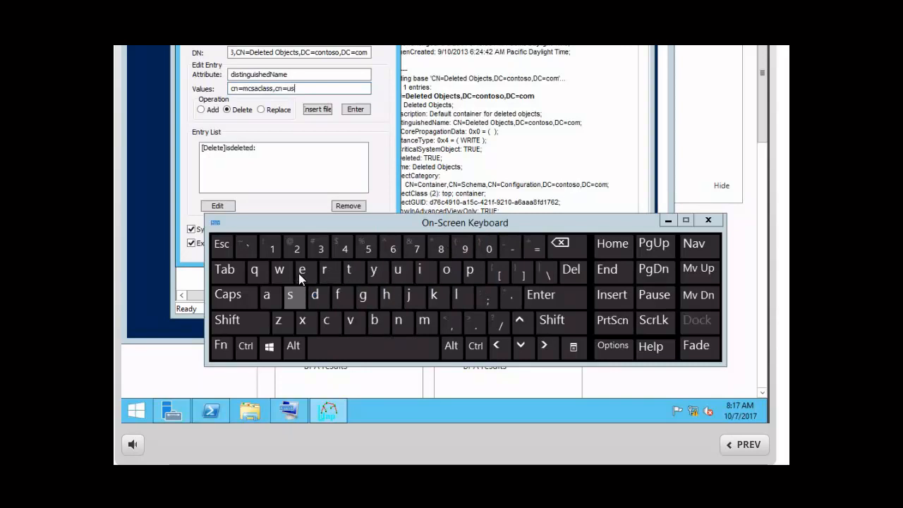
{"action": "left_click", "coordinate": [302, 273]}
{"action": "left_click", "coordinate": [324, 269]}
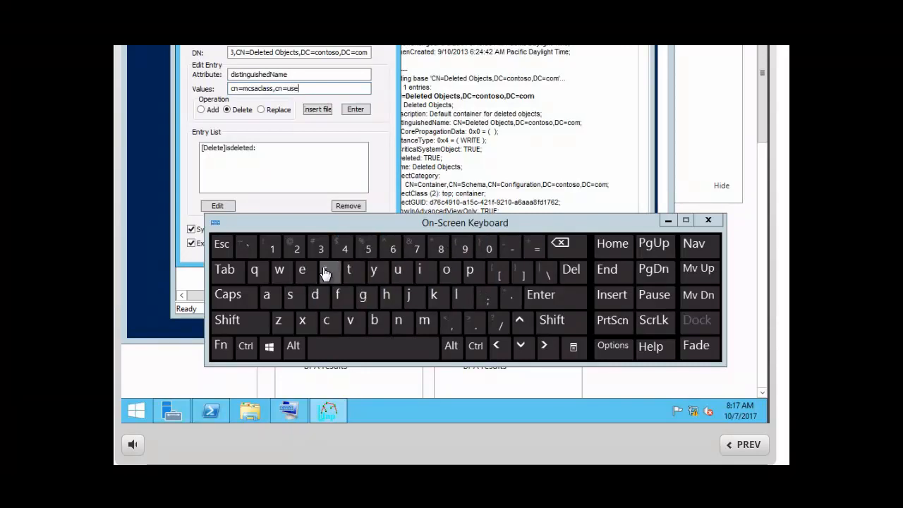
{"action": "left_click", "coordinate": [292, 294]}
{"action": "left_click", "coordinate": [446, 261]}
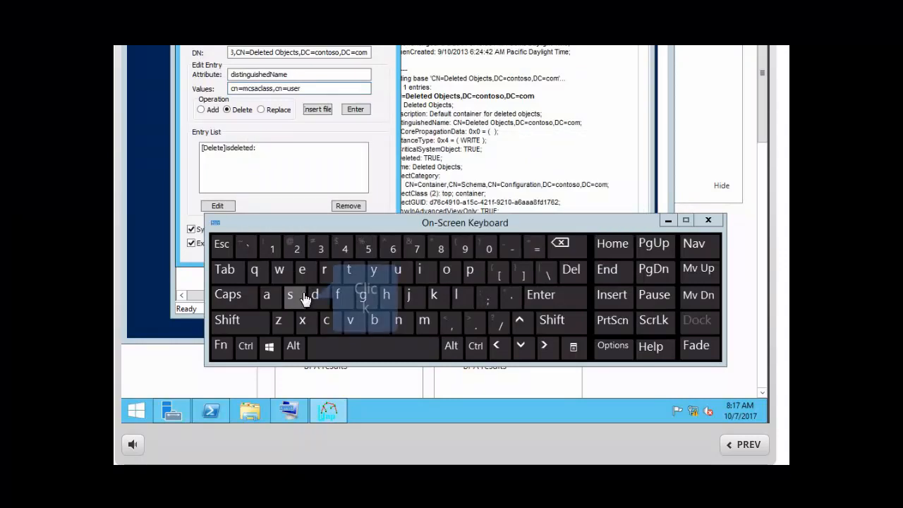
{"action": "left_click", "coordinate": [295, 297]}
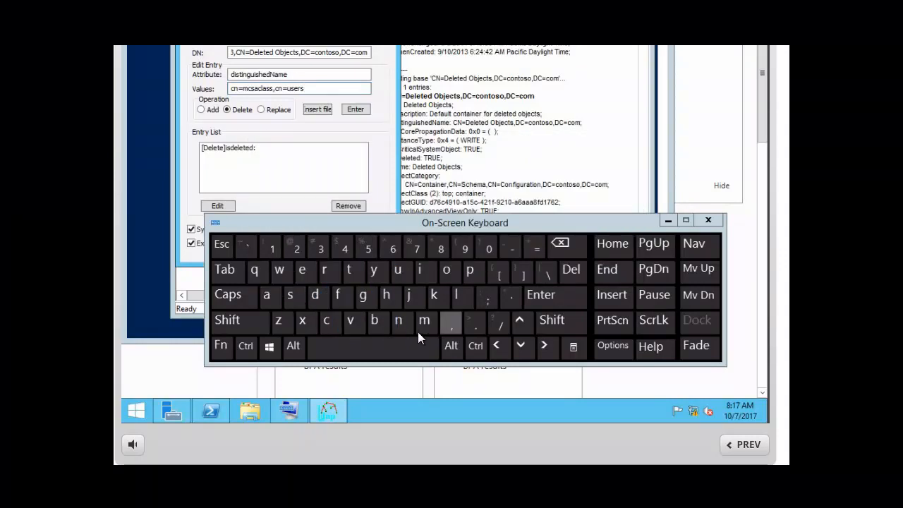
{"action": "left_click", "coordinate": [452, 326]}
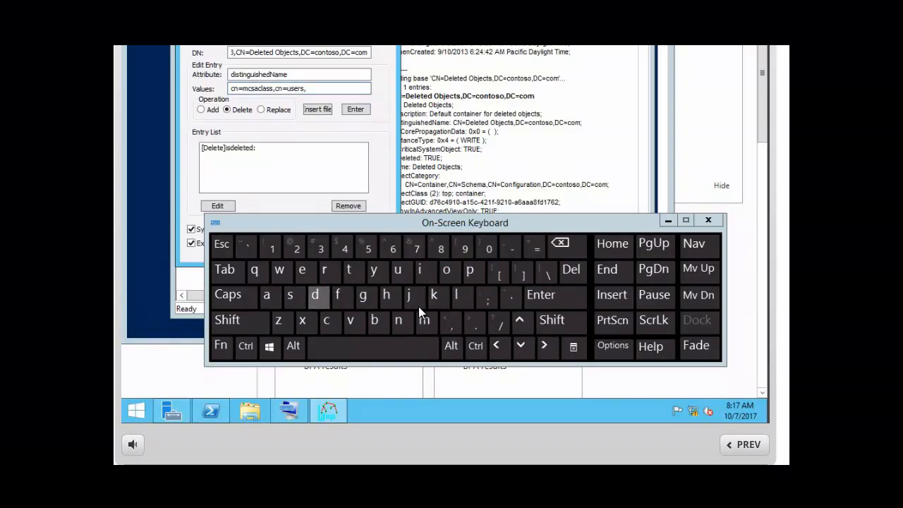
{"action": "left_click", "coordinate": [316, 298]}
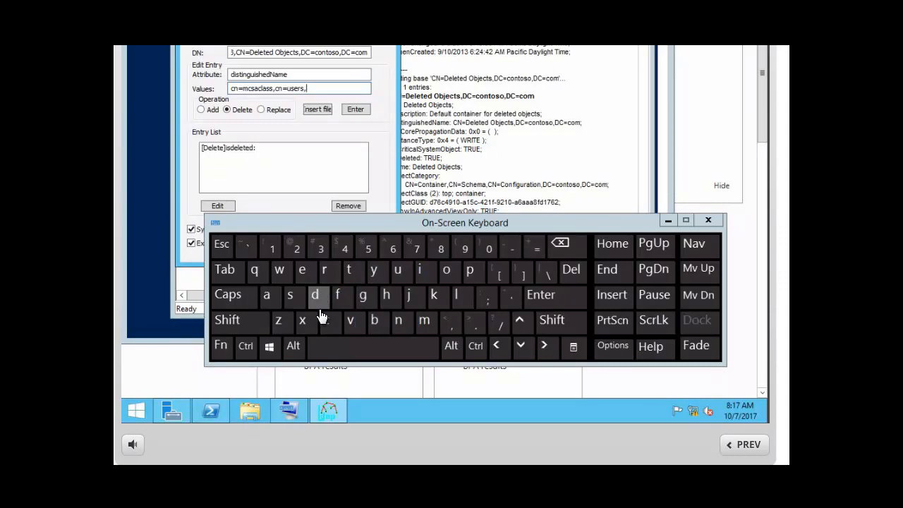
{"action": "left_click", "coordinate": [326, 323]}
{"action": "left_click", "coordinate": [539, 255]}
{"action": "left_click", "coordinate": [325, 321]}
{"action": "left_click", "coordinate": [446, 271]}
{"action": "left_click", "coordinate": [348, 270]}
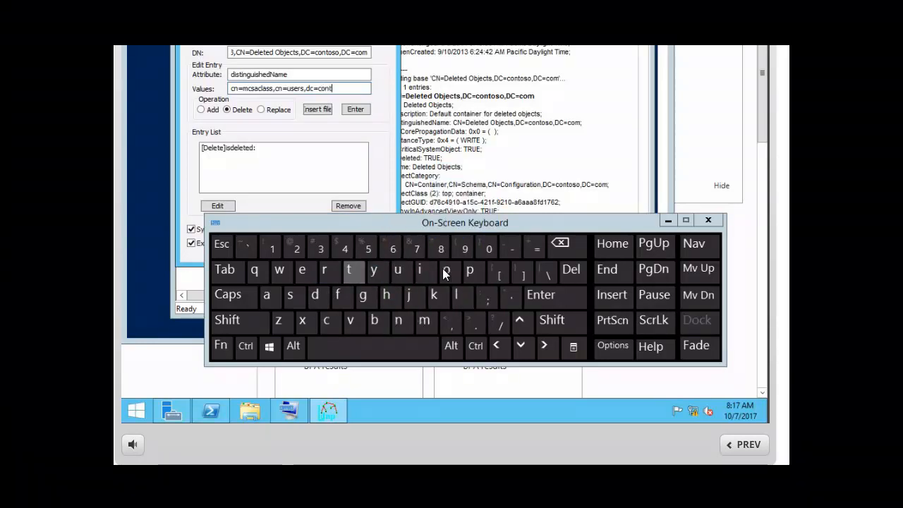
{"action": "left_click", "coordinate": [445, 272]}
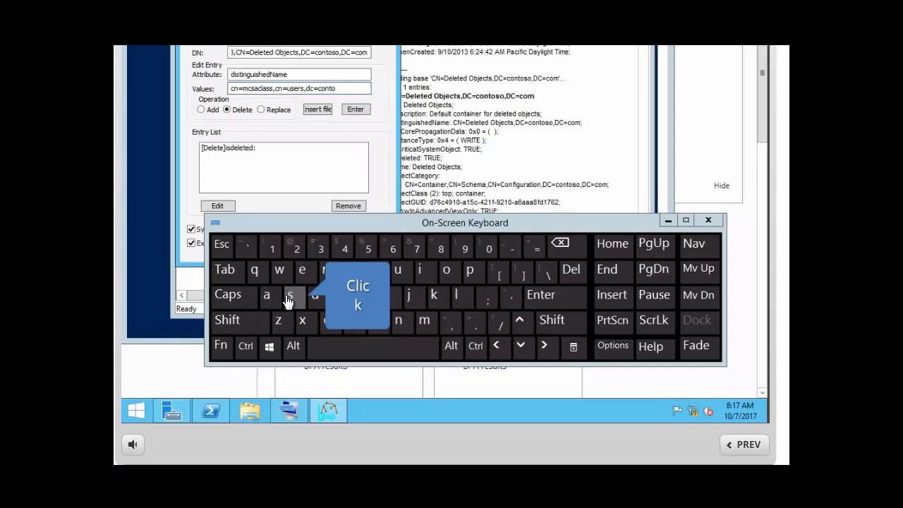
{"action": "left_click", "coordinate": [444, 271]}
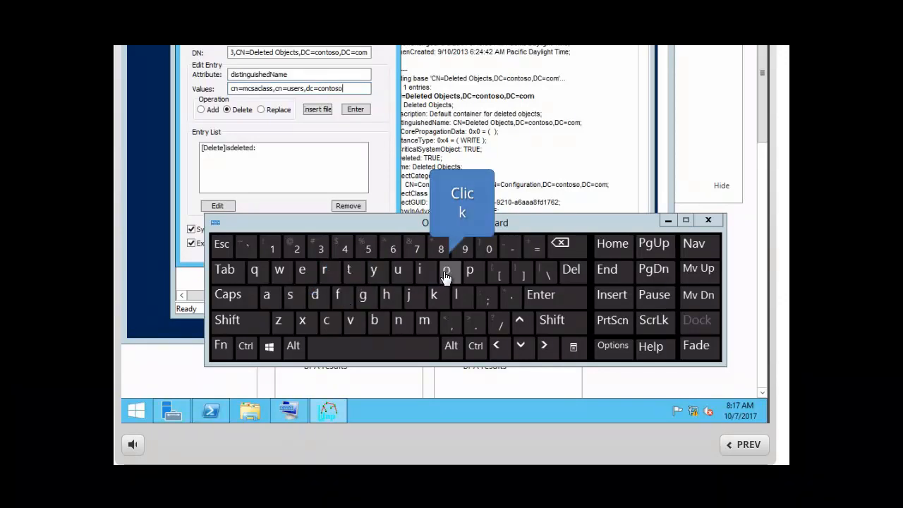
{"action": "left_click", "coordinate": [452, 322]}
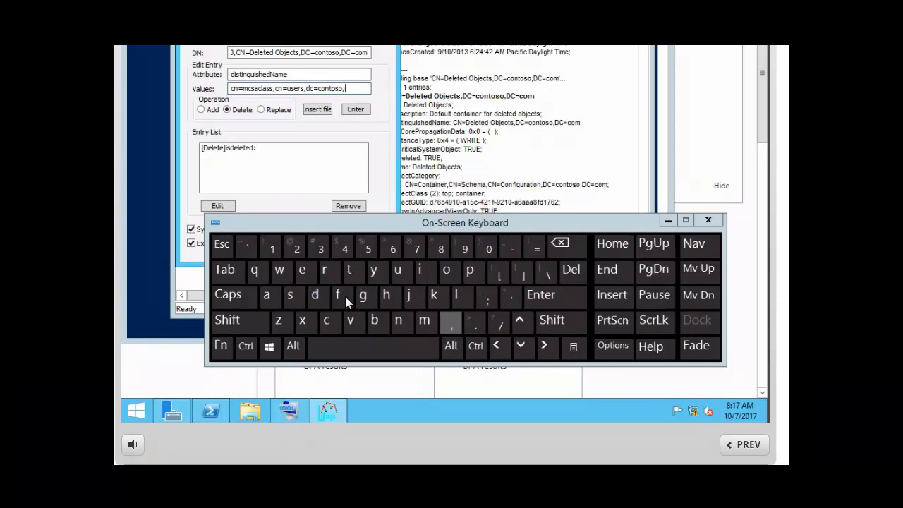
{"action": "left_click", "coordinate": [318, 302]}
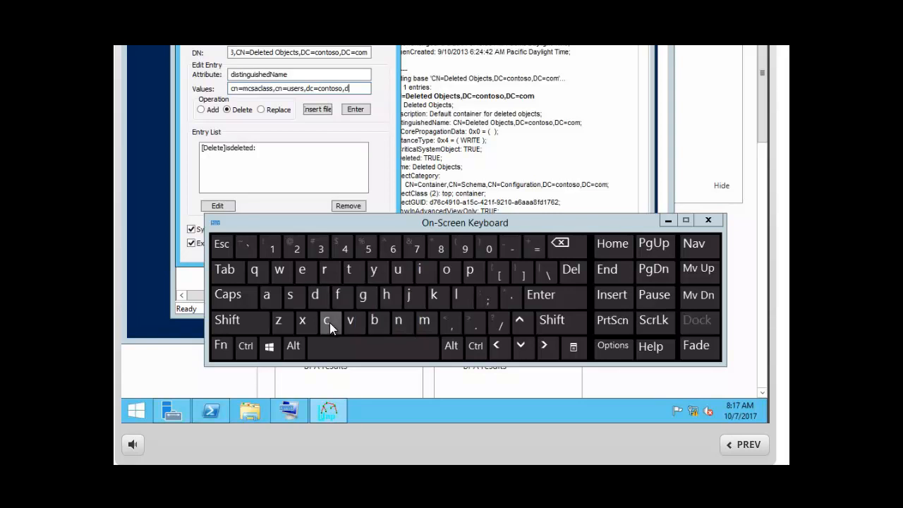
{"action": "left_click", "coordinate": [330, 322]}
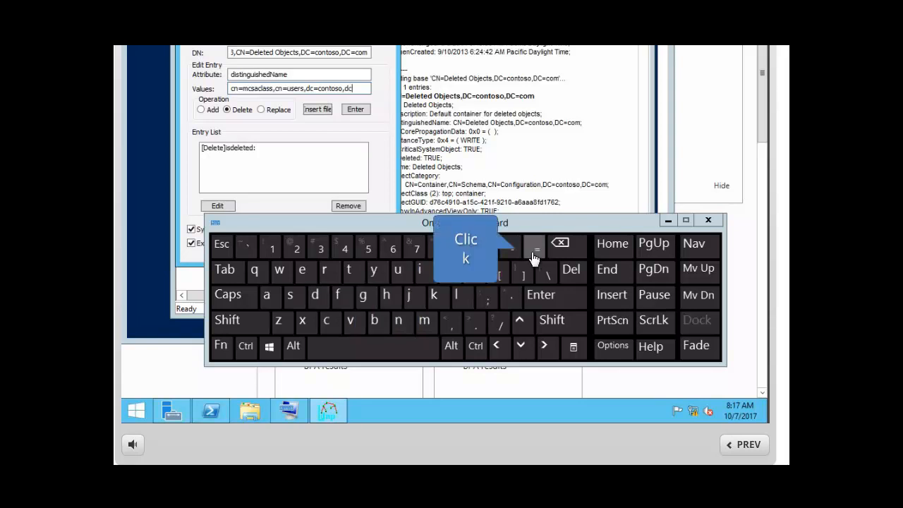
{"action": "left_click", "coordinate": [534, 256]}
{"action": "left_click", "coordinate": [328, 321]}
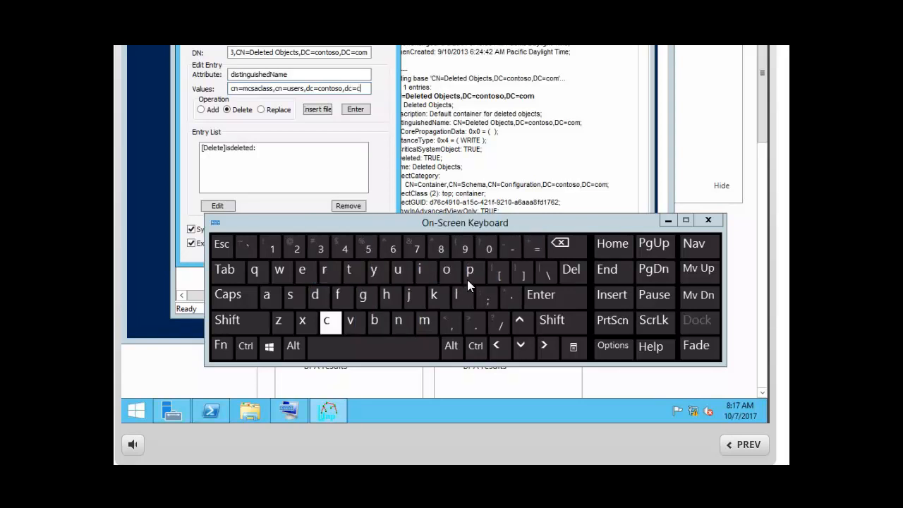
{"action": "left_click", "coordinate": [450, 271]}
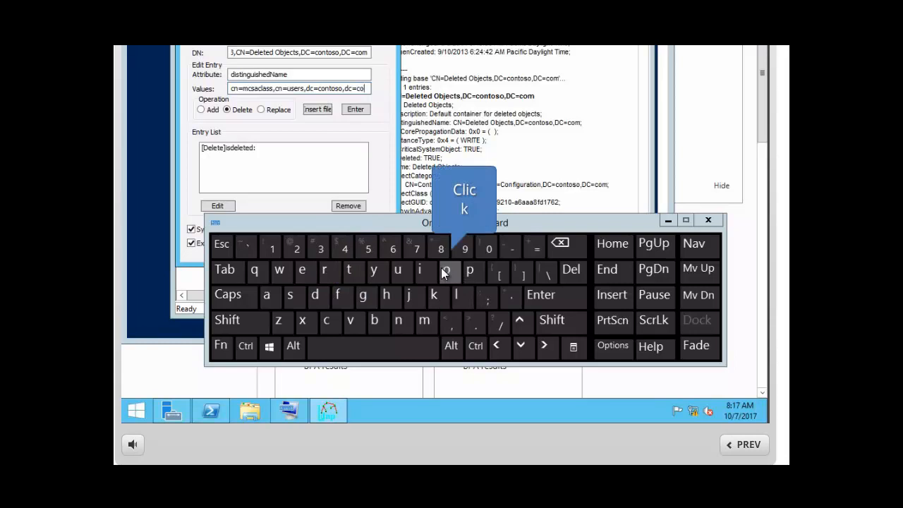
{"action": "left_click", "coordinate": [425, 321]}
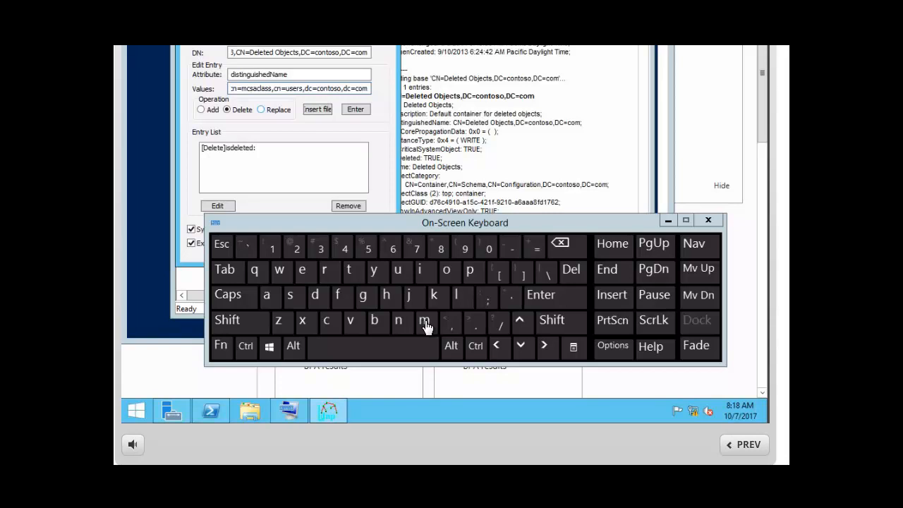
Step: Add the distinguishedName entry to the entry list as a Replace operation and run the modification on the deleted mcsaclass object
{"action": "left_click", "coordinate": [262, 110]}
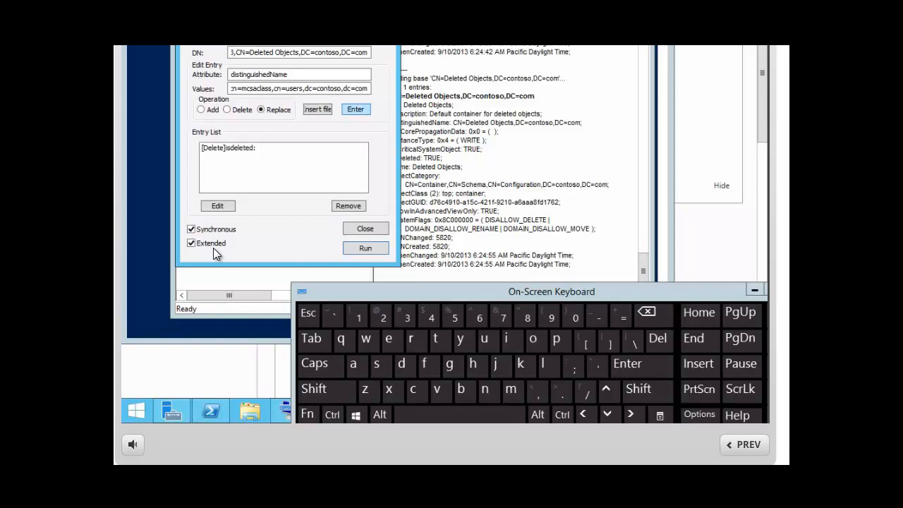
{"action": "left_click", "coordinate": [355, 110]}
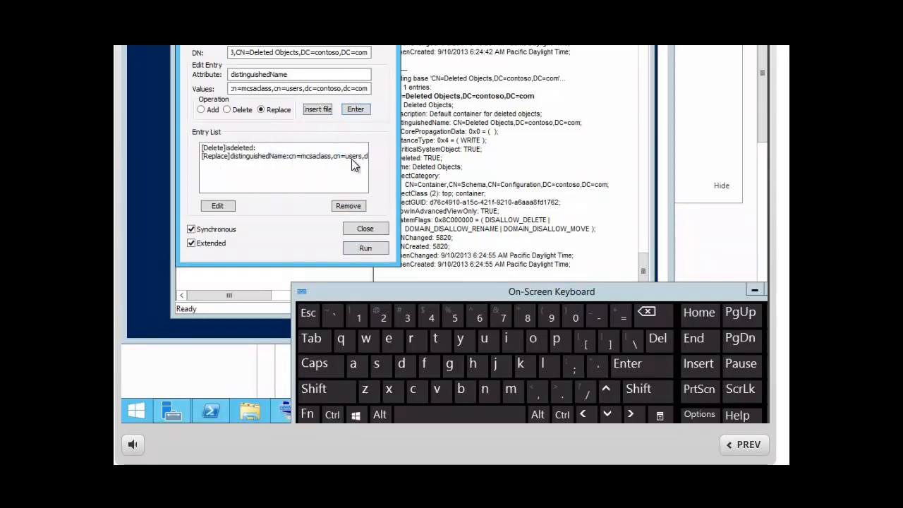
{"action": "left_click", "coordinate": [253, 157]}
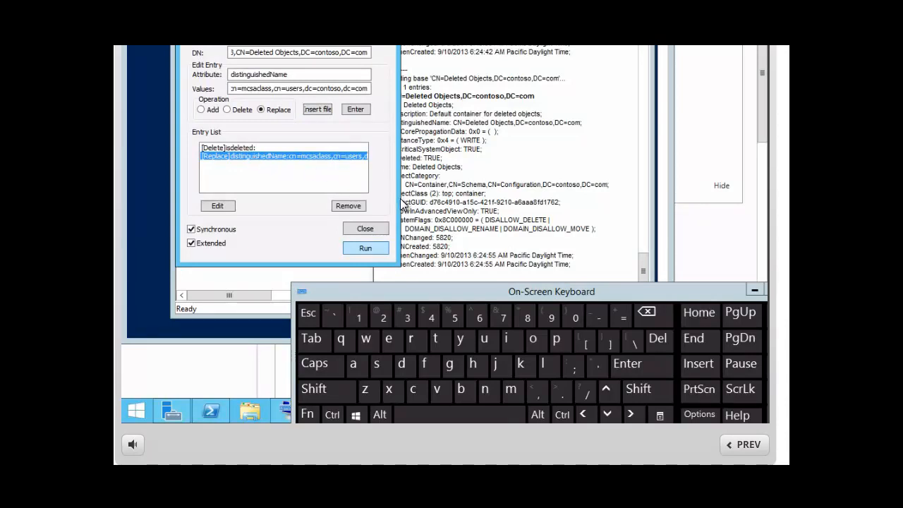
{"action": "left_click", "coordinate": [365, 249]}
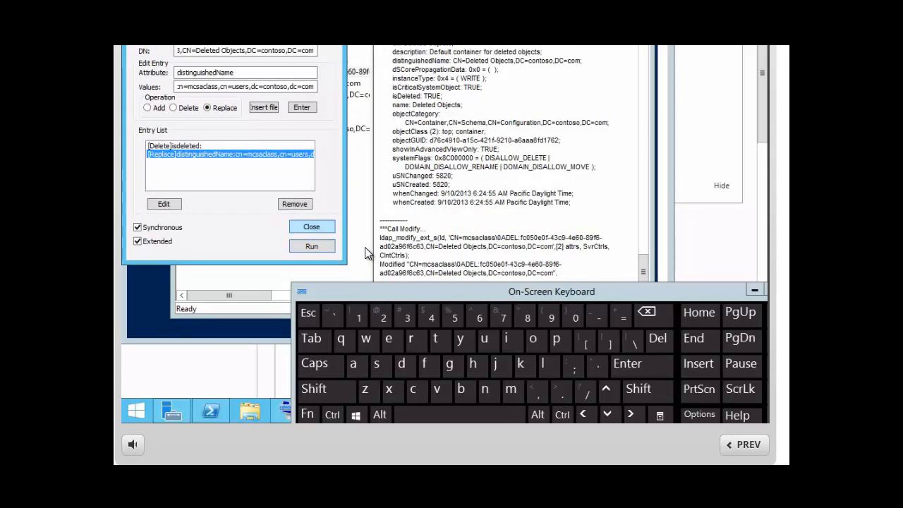
Step: Close the modification dialog together with the Ldp and Windows PowerShell windows
{"action": "left_click", "coordinate": [318, 231]}
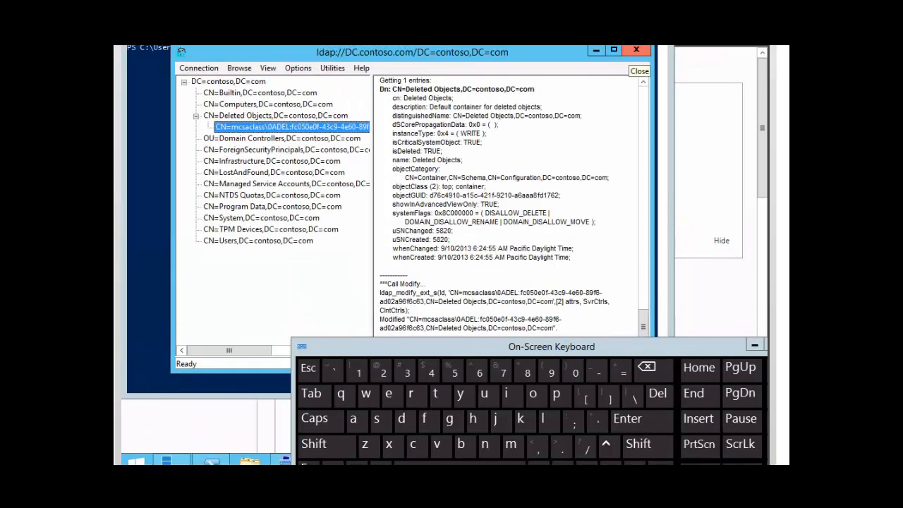
{"action": "left_click", "coordinate": [638, 52]}
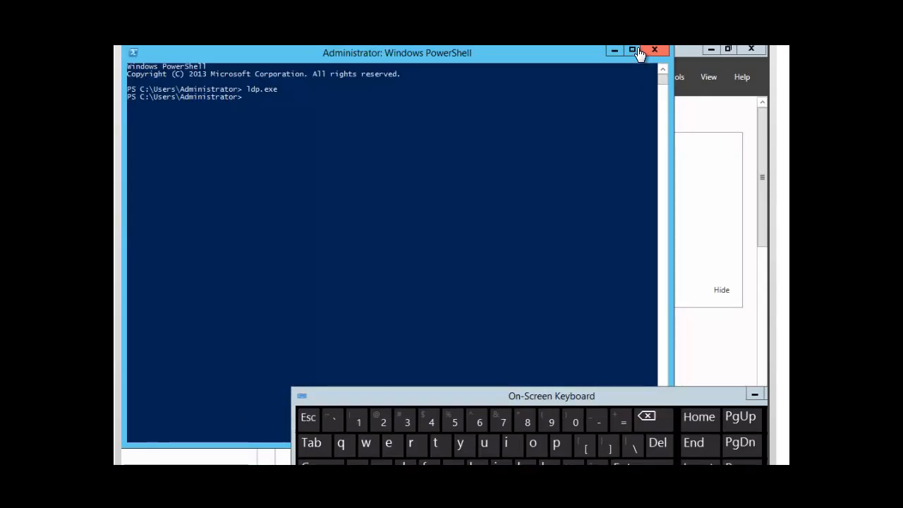
{"action": "left_click", "coordinate": [656, 52]}
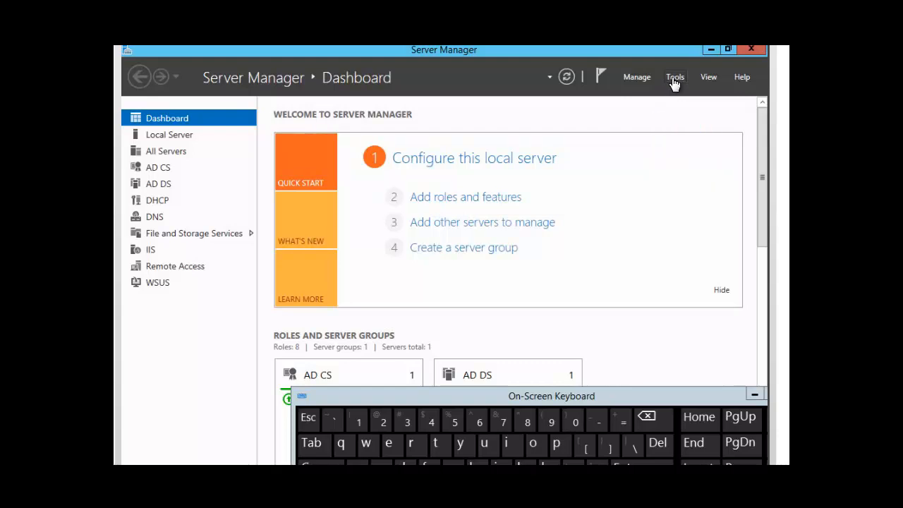
Step: Switch to Active Directory Users and Computers from Server Manager and select the mcsaclass user in the contoso.com Users container
{"action": "left_click", "coordinate": [673, 79]}
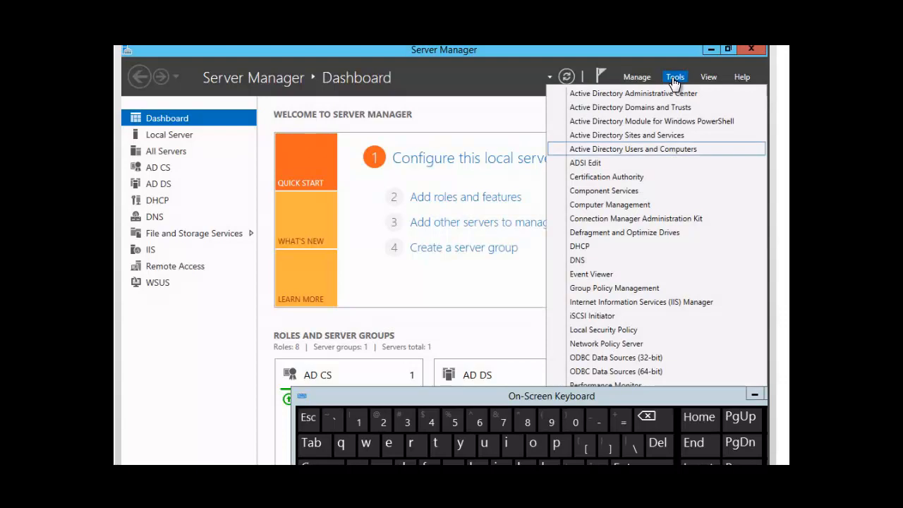
{"action": "left_click", "coordinate": [640, 151]}
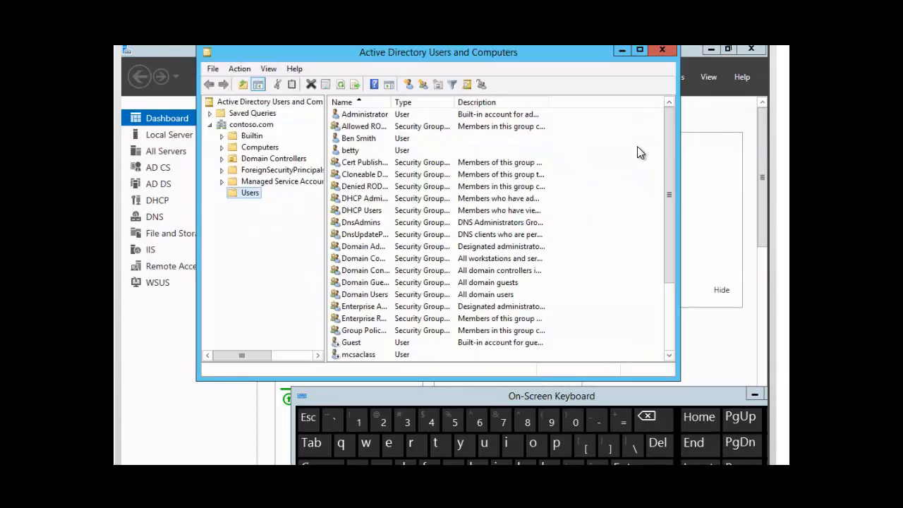
{"action": "left_click", "coordinate": [360, 355]}
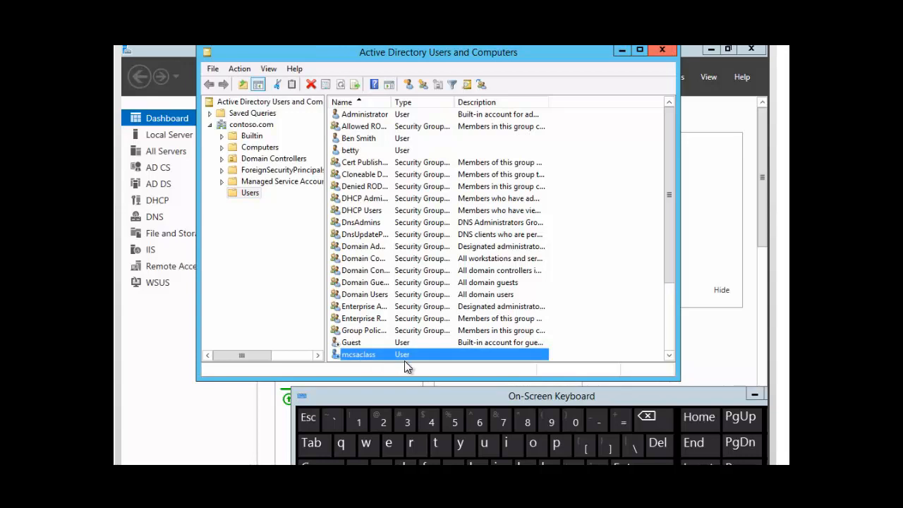